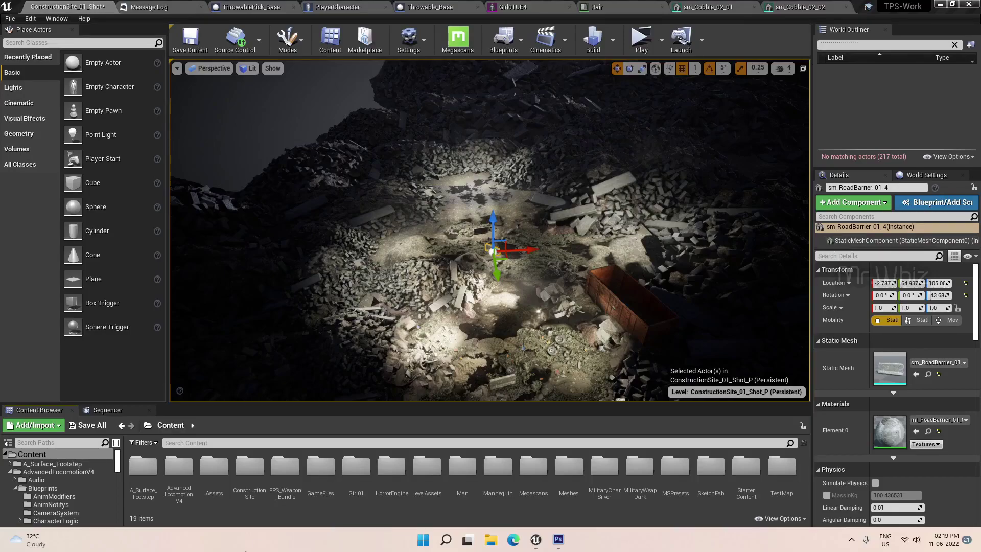
Browse GameFiles > Zombies, peek into Characters, then open the zombie Blueprints folder
left_click(326, 471)
double_click(326, 470)
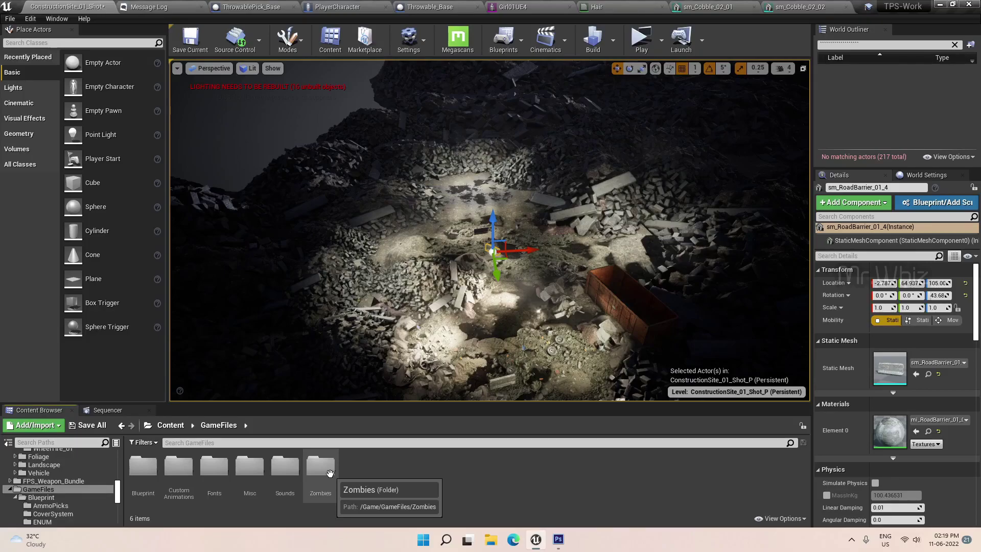
double_click(329, 472)
left_click(213, 470)
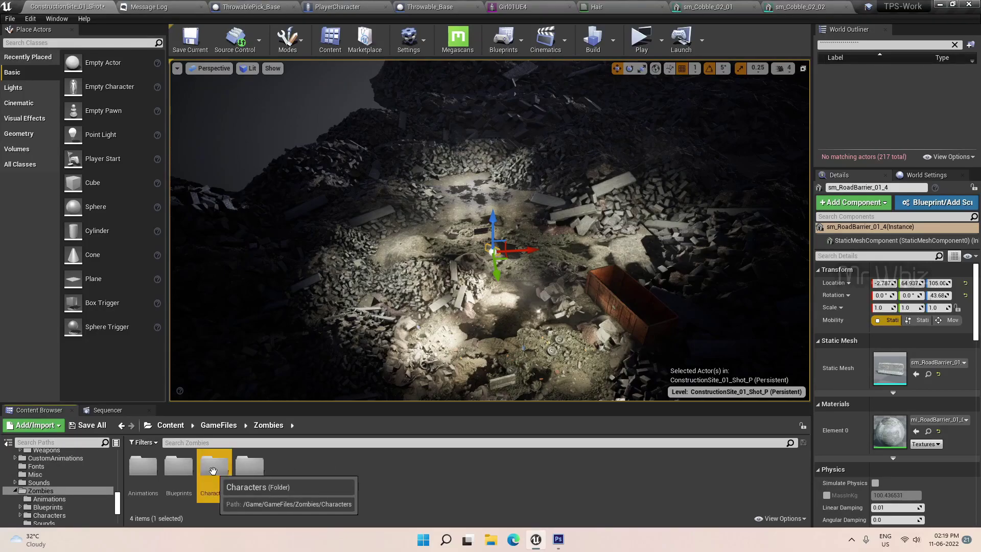
double_click(214, 470)
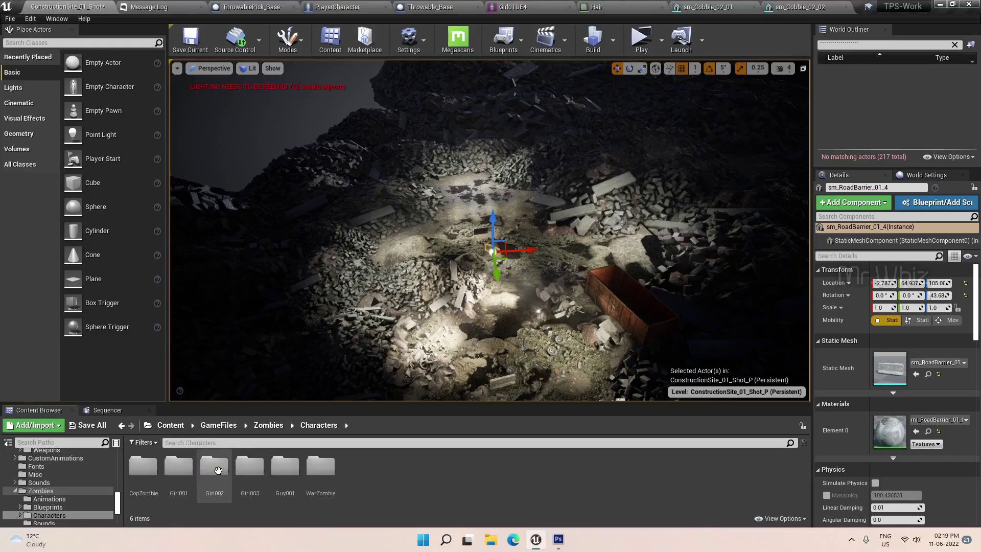
left_click(268, 424)
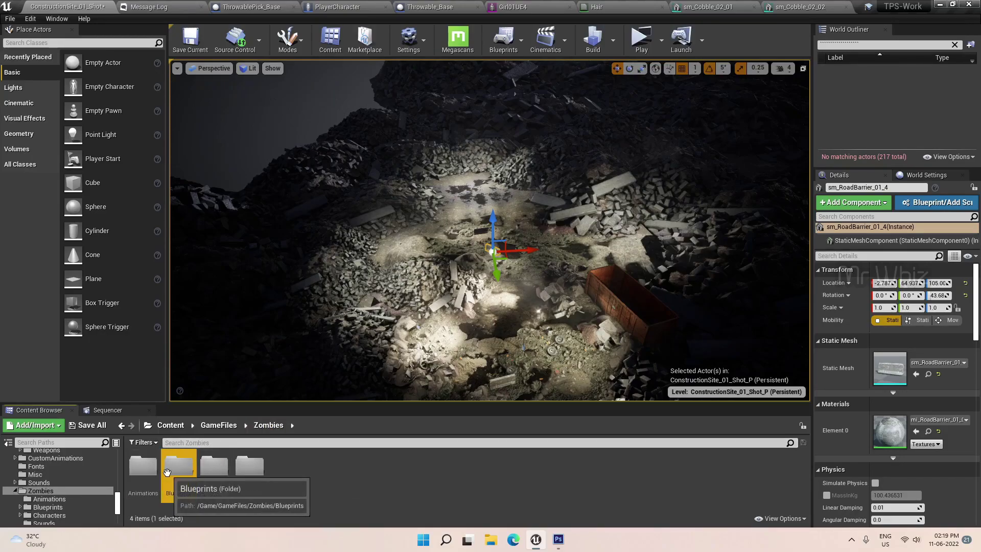
double_click(179, 467)
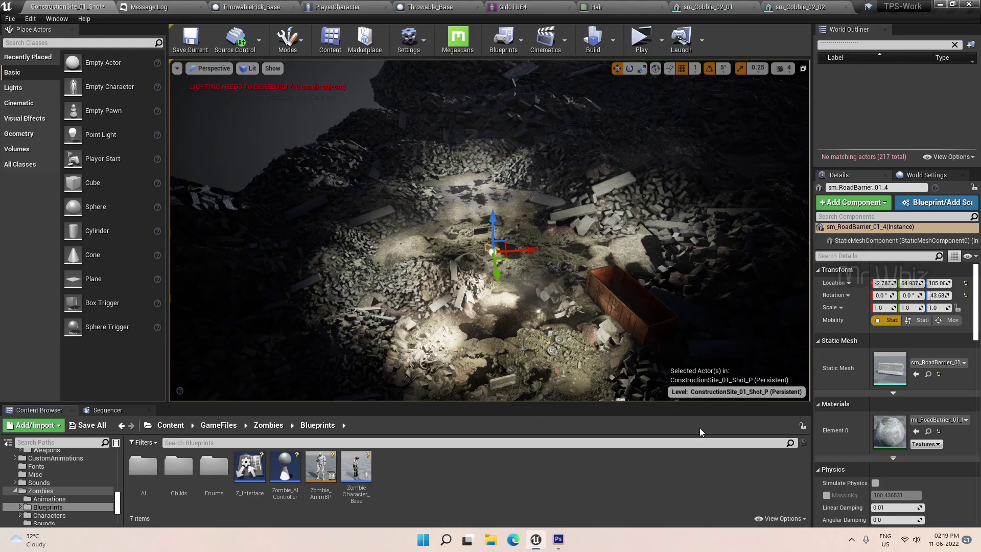
Place a raised ZombieCharacter_Base with Can Roam enabled, then Alt-drag a copy to the right
left_click_drag(357, 469, 411, 234)
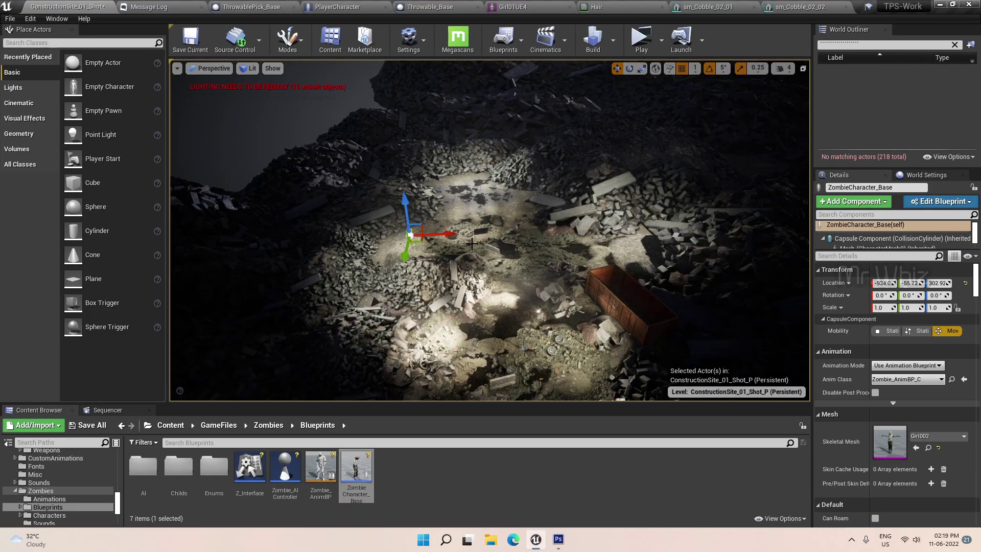
key("f")
scroll(445, 292, "down", 3)
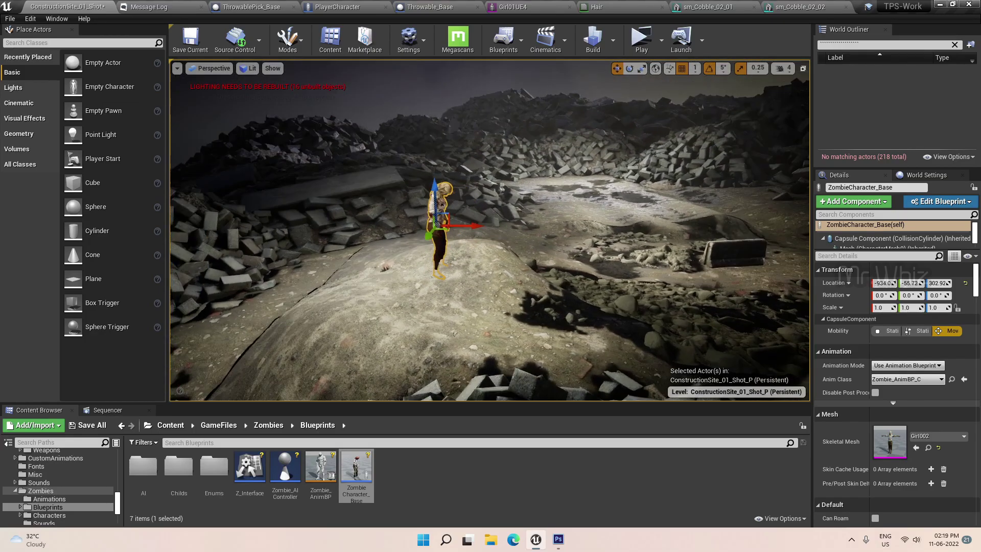
left_click_drag(435, 205, 438, 192)
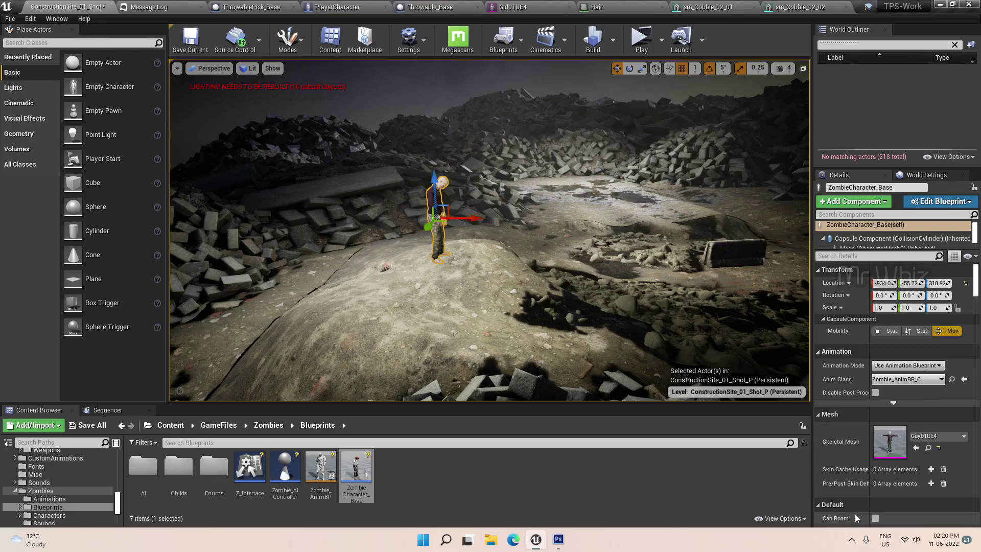
left_click(877, 518)
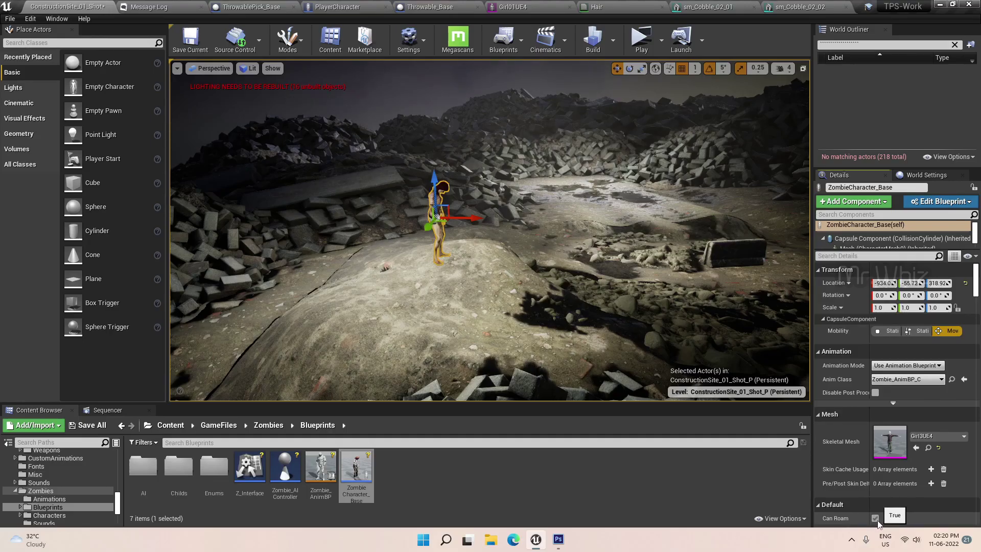
scroll(539, 280, "down", 2)
scroll(540, 279, "down", 2)
right_click_drag(538, 278, 491, 291)
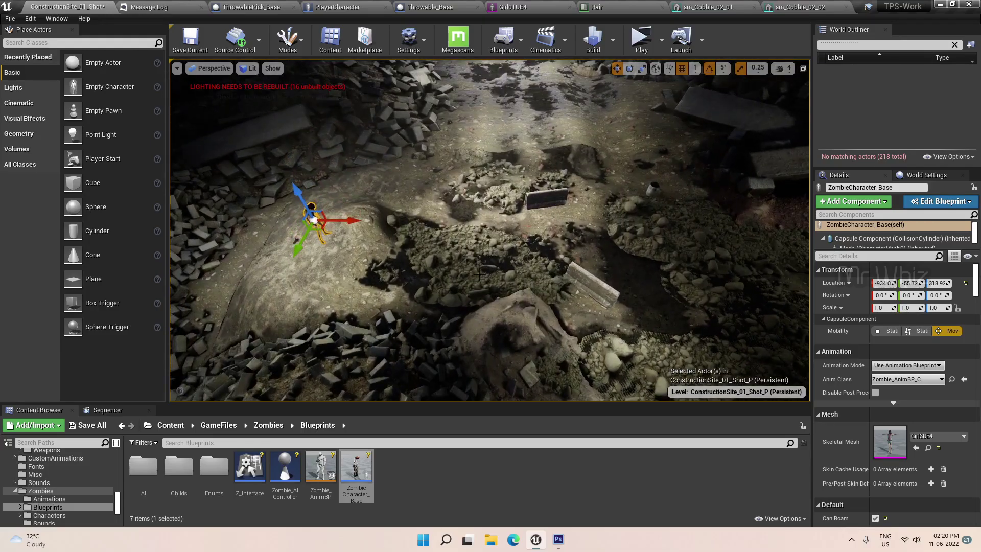
mouse_move(343, 221)
left_mouse_down("alt")
mouse_move(599, 165)
mouse_move(592, 134)
mouse_move(470, 110)
left_mouse_up("alt")
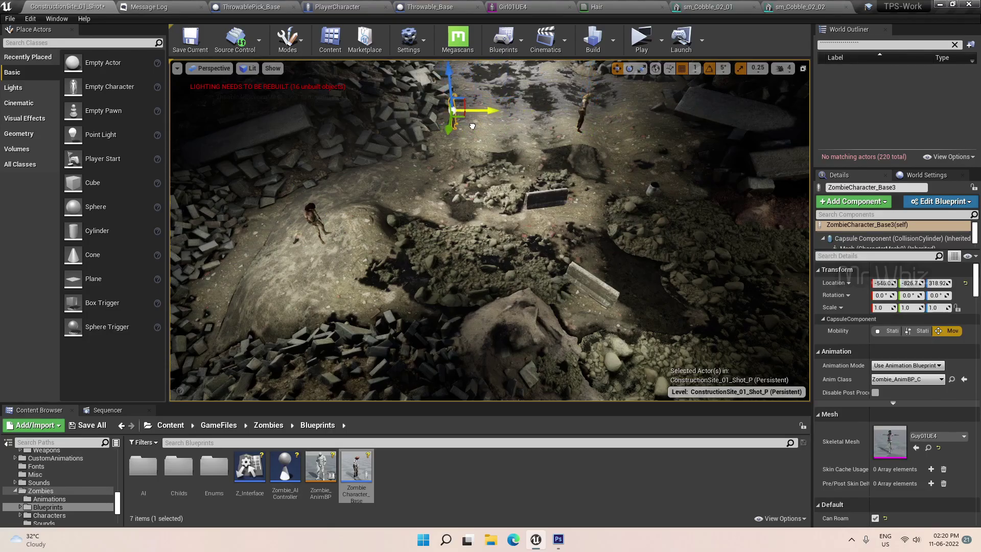
Turn off roaming on this zombie and drop it and the right-hand zombie to the ground
left_click(876, 518)
right_click_drag(572, 175, 571, 200)
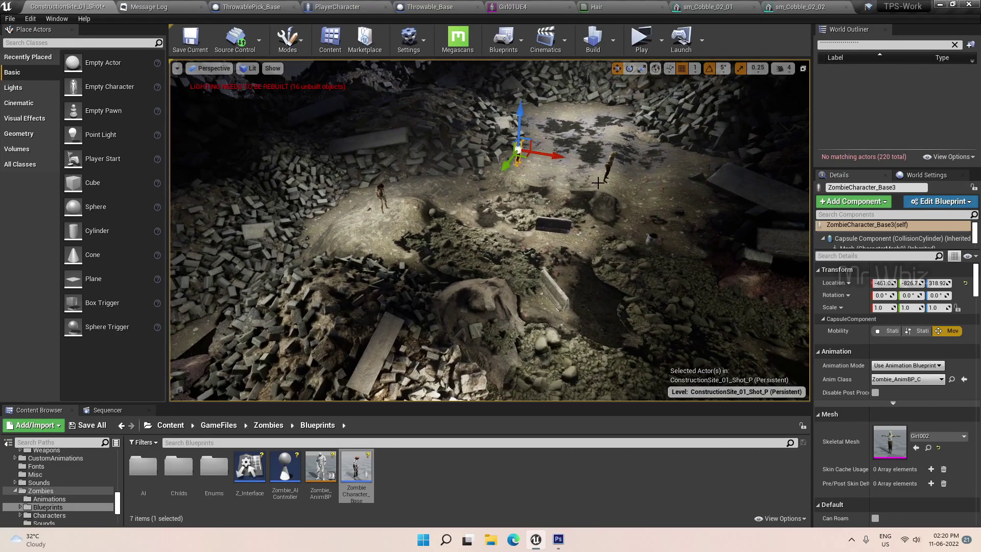
key("End")
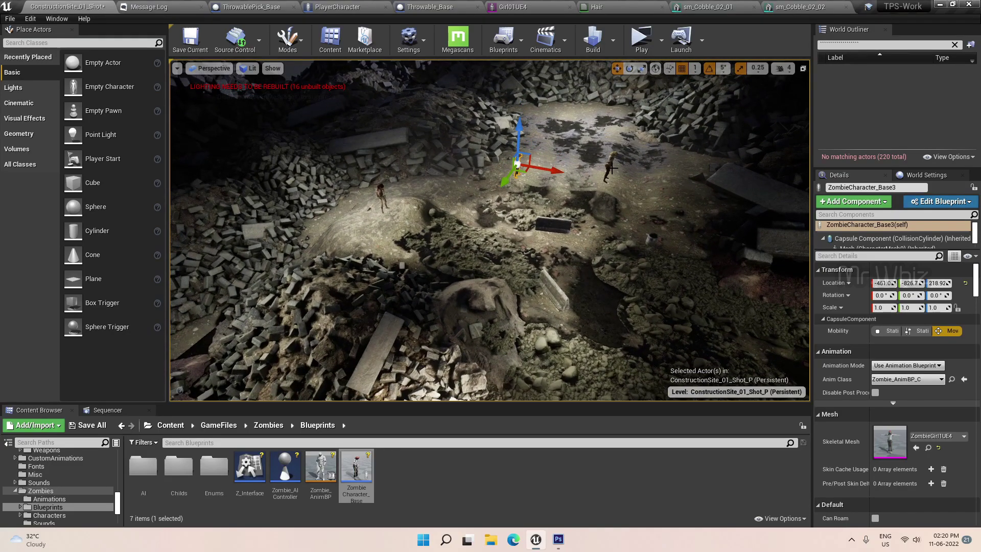
left_click(610, 167)
key("End")
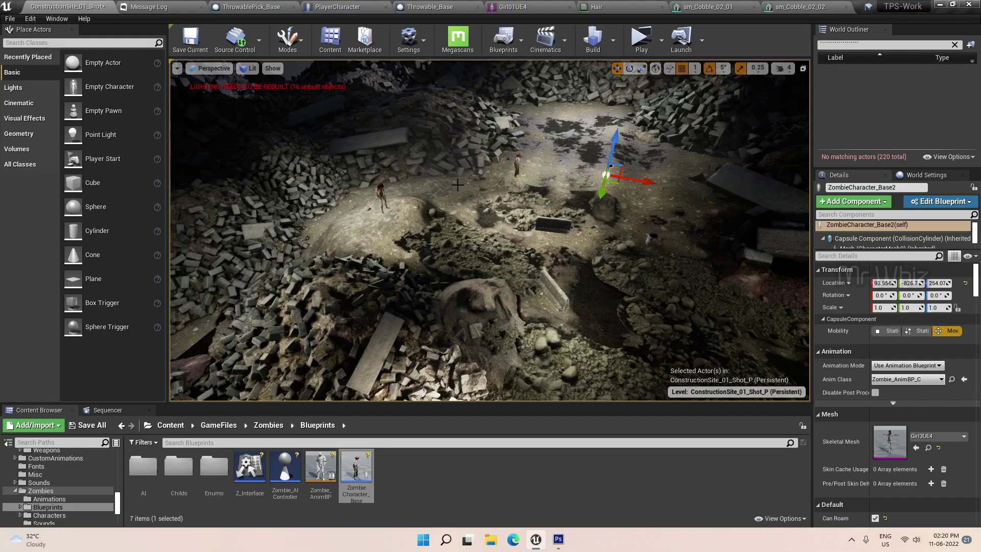
Select the middle and right zombies, duplicate them farther back, and rotate the copies
left_click(550, 168)
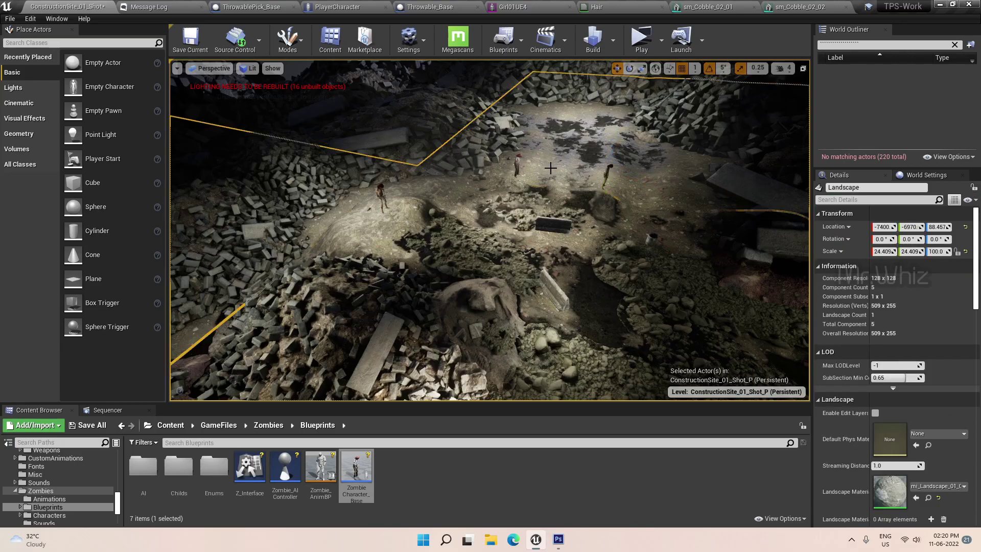
left_click(520, 162)
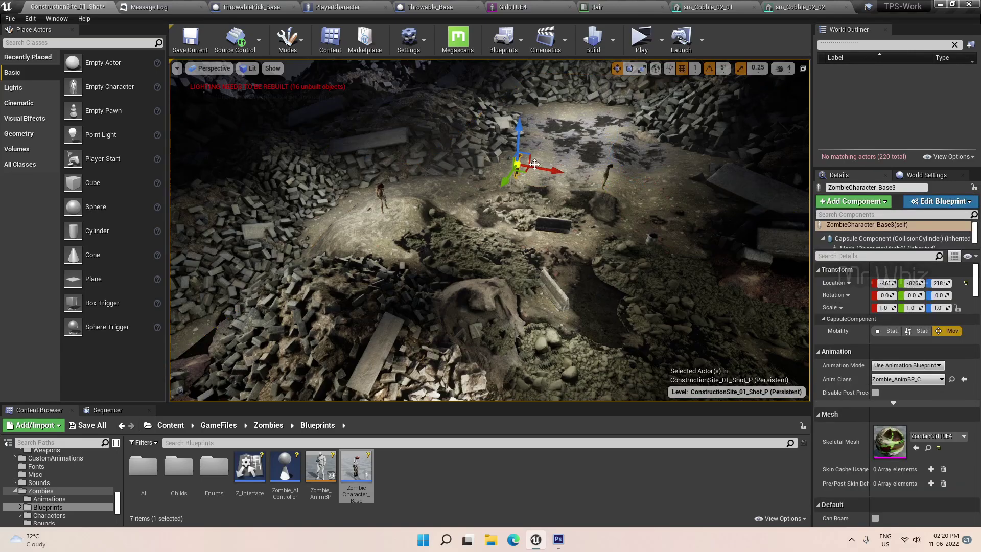
left_click(608, 174, "ctrl")
left_click_drag(610, 181, 616, 150, "alt")
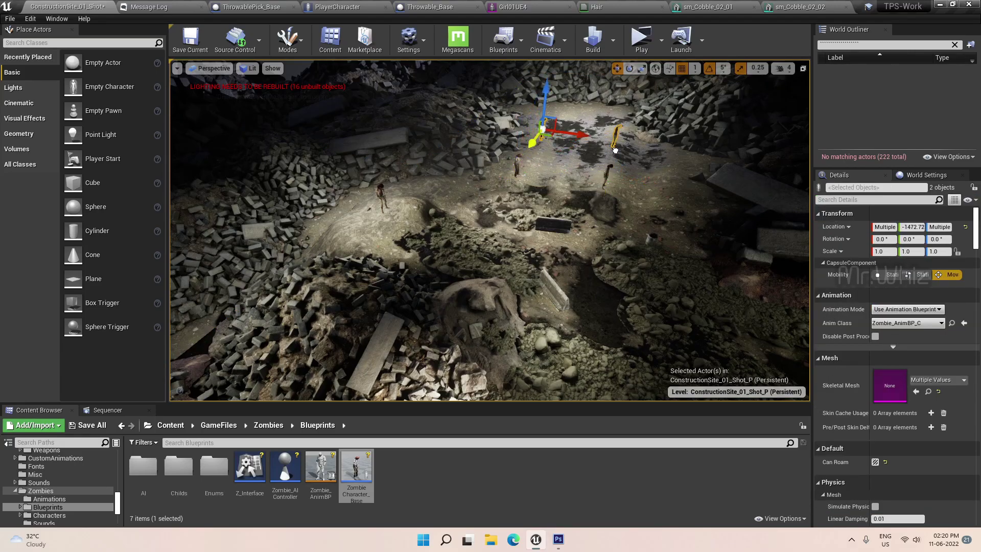
key("e")
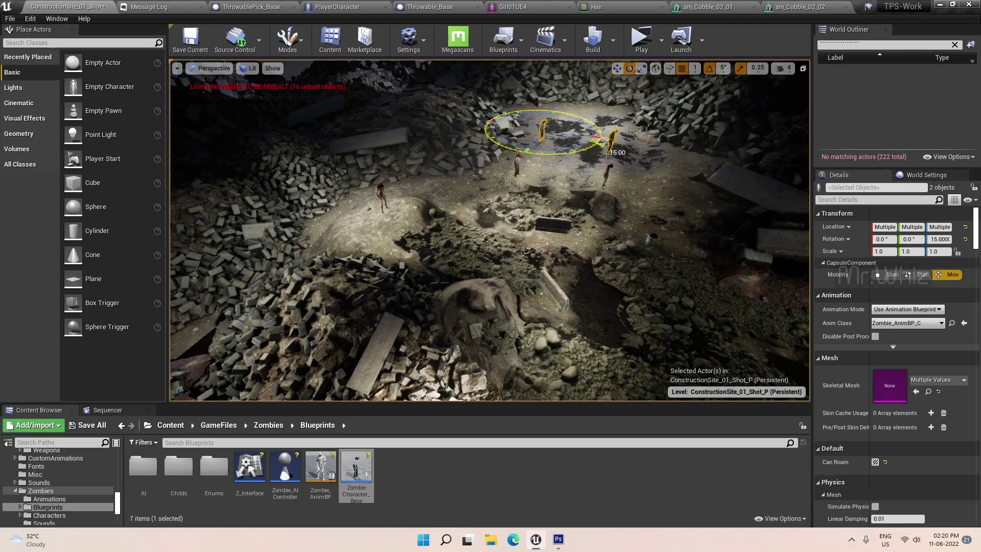
left_click_drag(602, 158, 596, 150)
key("w")
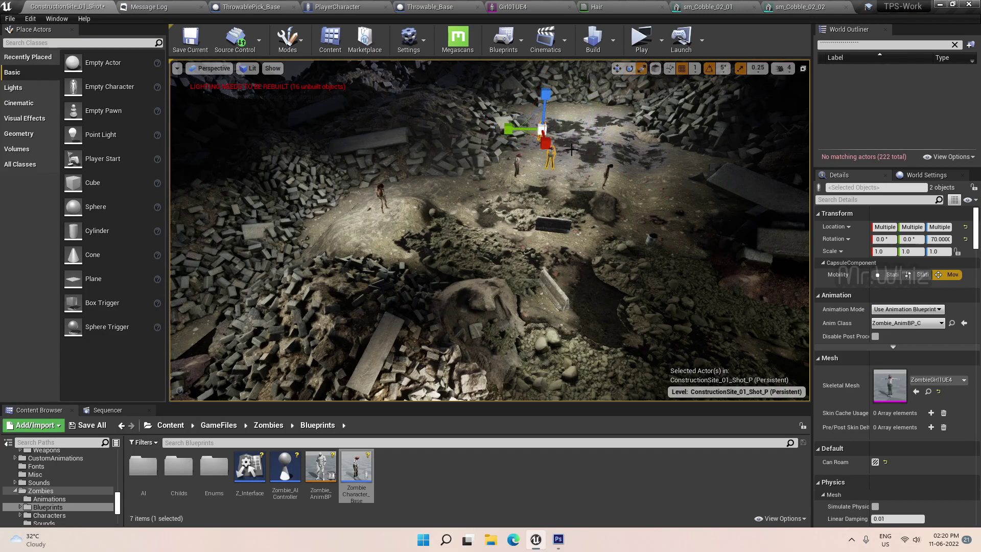
Spread zombie copies right, down-left, left and right; give one the CopZombieUE4 body
left_click_drag(568, 135, 667, 165, "alt")
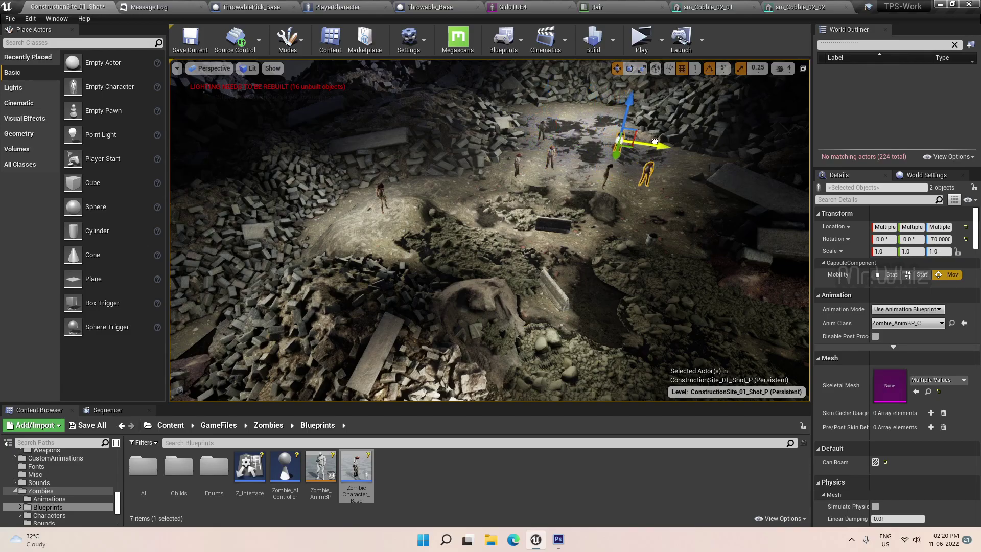
scroll(642, 178, "up", 1)
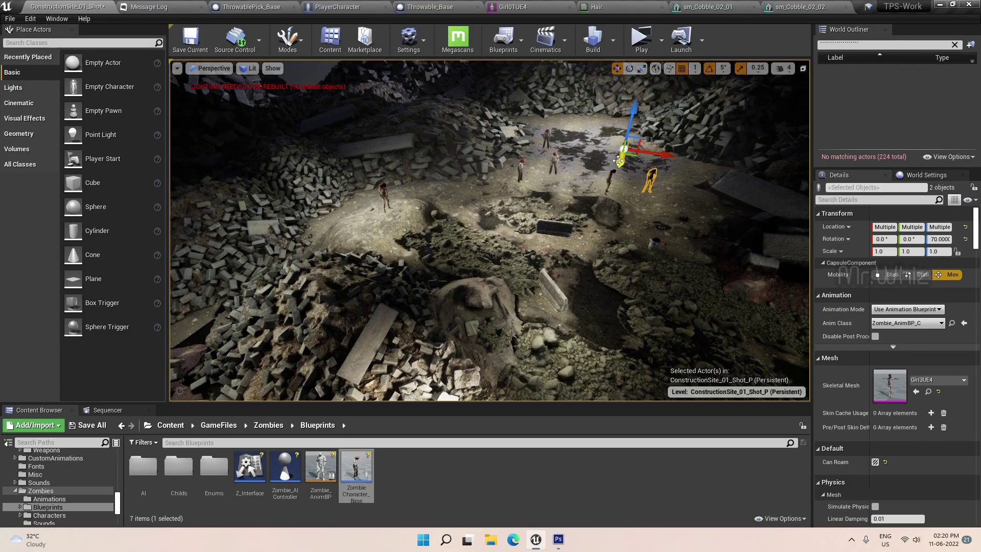
left_click_drag(619, 161, 602, 244, "alt")
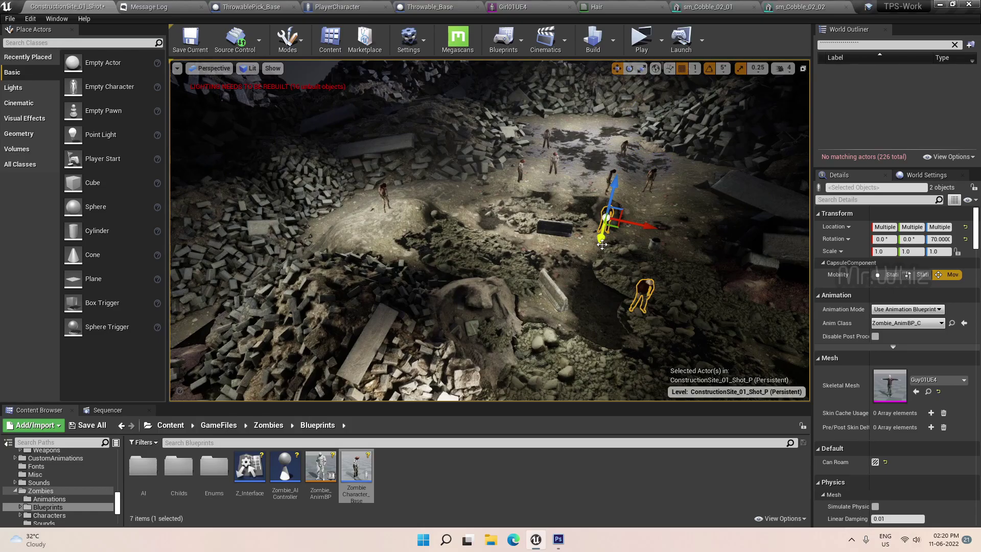
right_click_drag(625, 267, 625, 268)
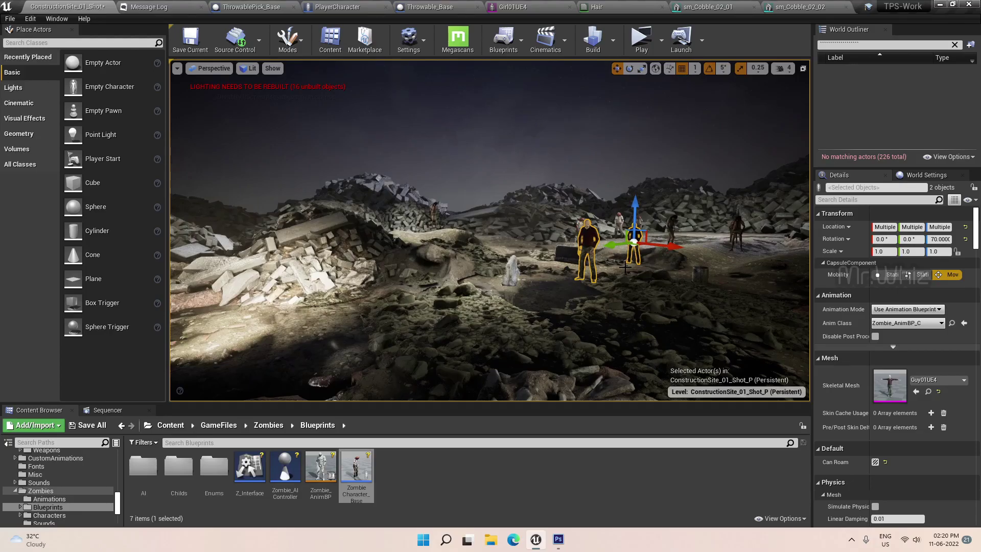
key("ctrl+z")
right_click_drag(625, 267, 624, 267)
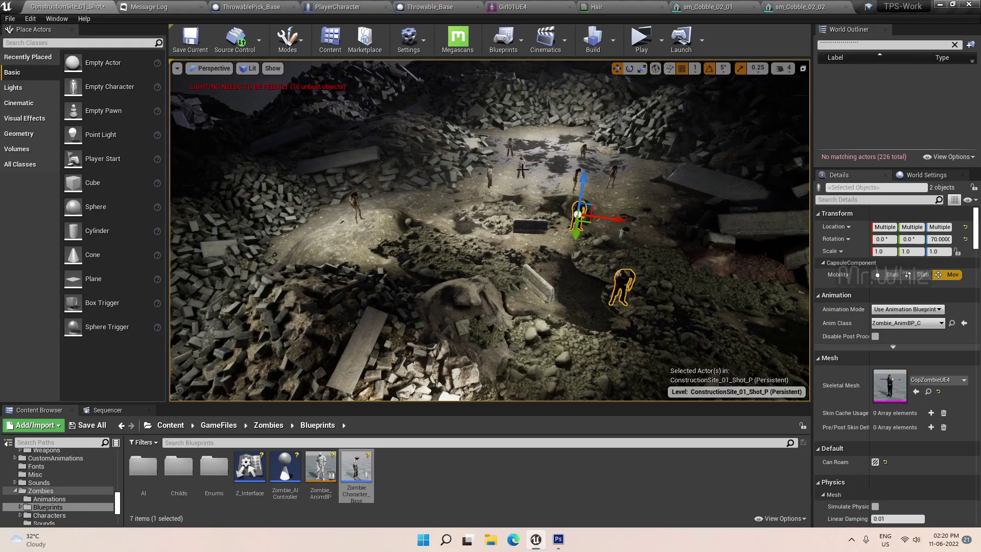
left_click_drag(615, 219, 505, 239, "alt")
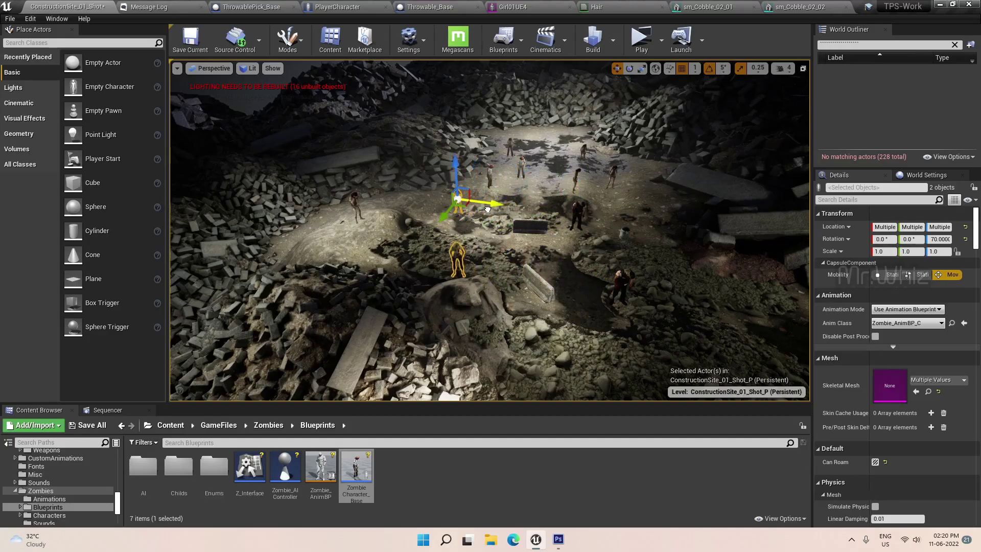
right_click_drag(504, 239, 505, 240)
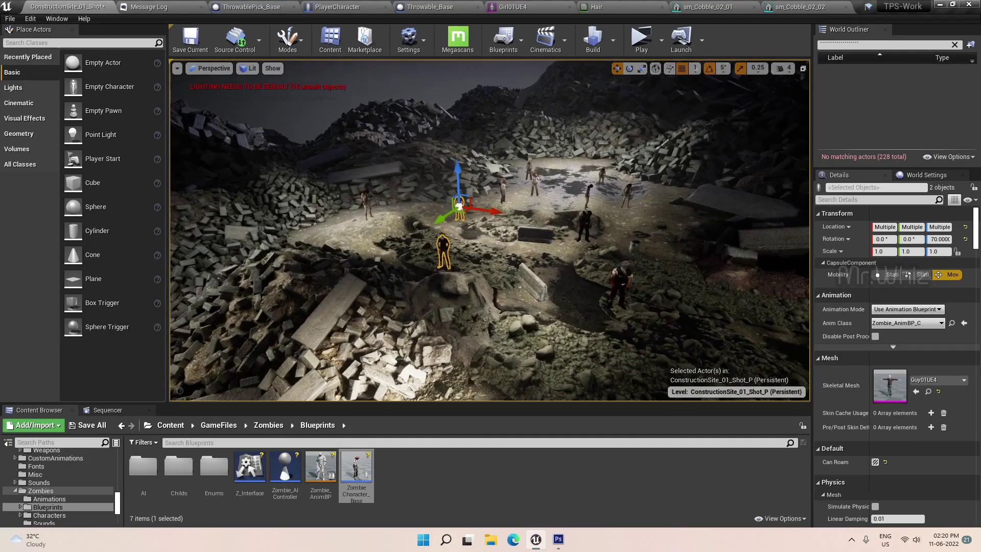
left_click_drag(458, 209, 700, 237, "alt")
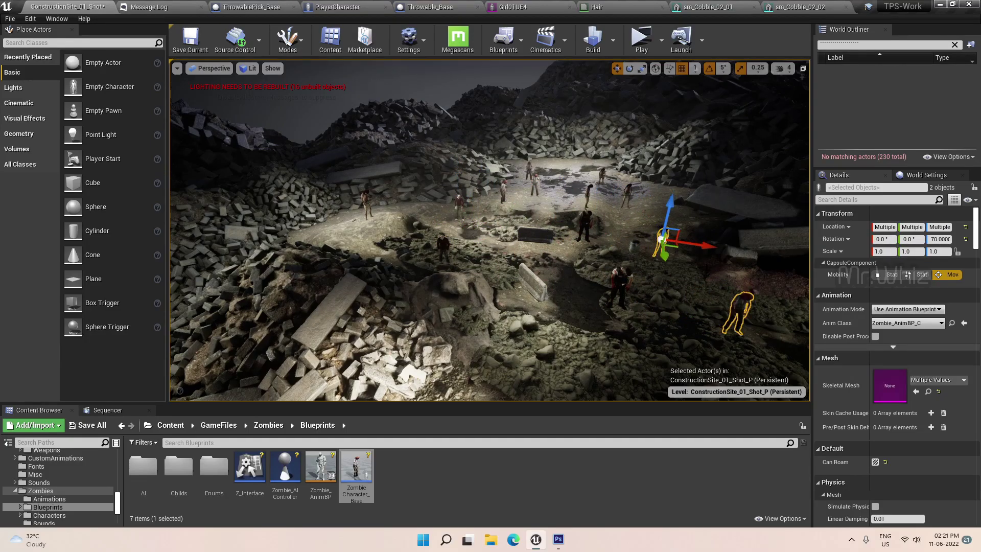
Start Simulate from the Play options and watch the zombies roam among the rubble mounds
left_click(662, 50)
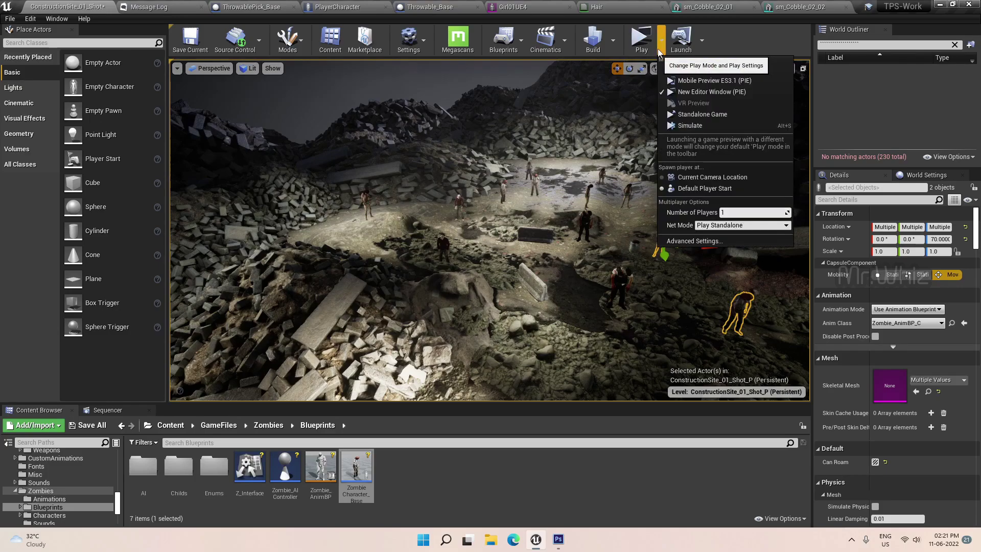
left_click(696, 126)
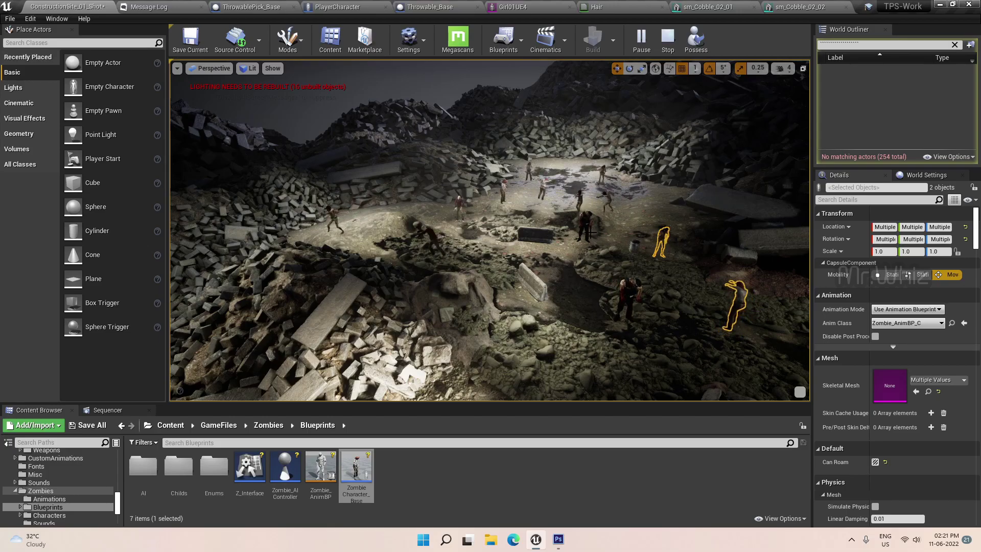
left_click(690, 245)
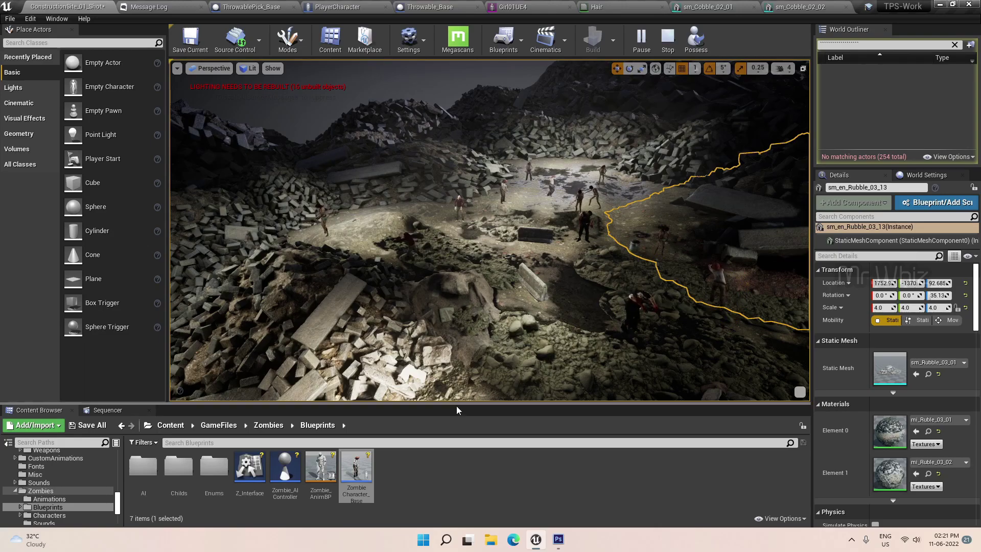
left_click(429, 361)
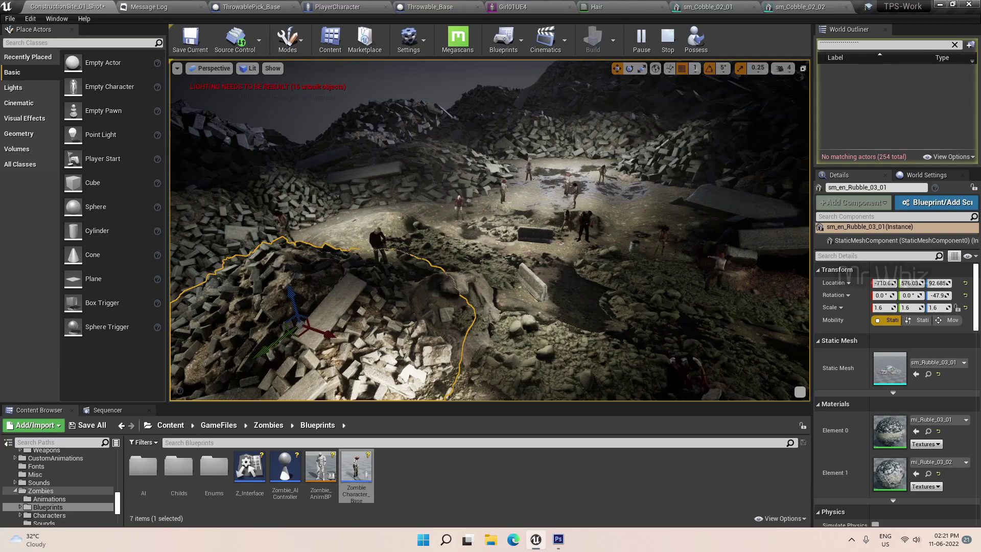
mouse_move(491, 231)
right_mouse_down()
mouse_move(521, 207)
mouse_move(491, 253)
right_mouse_up()
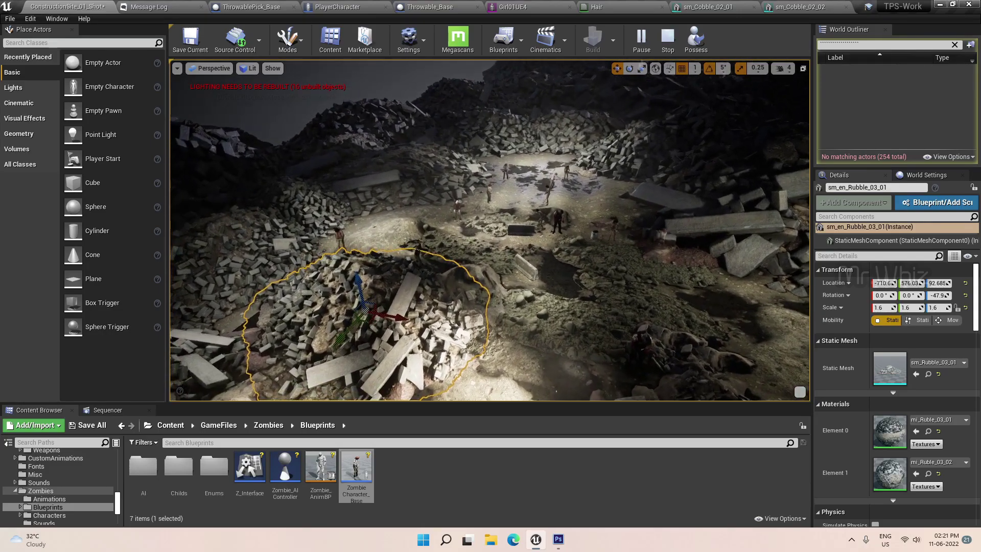
right_click_drag(625, 331, 625, 322)
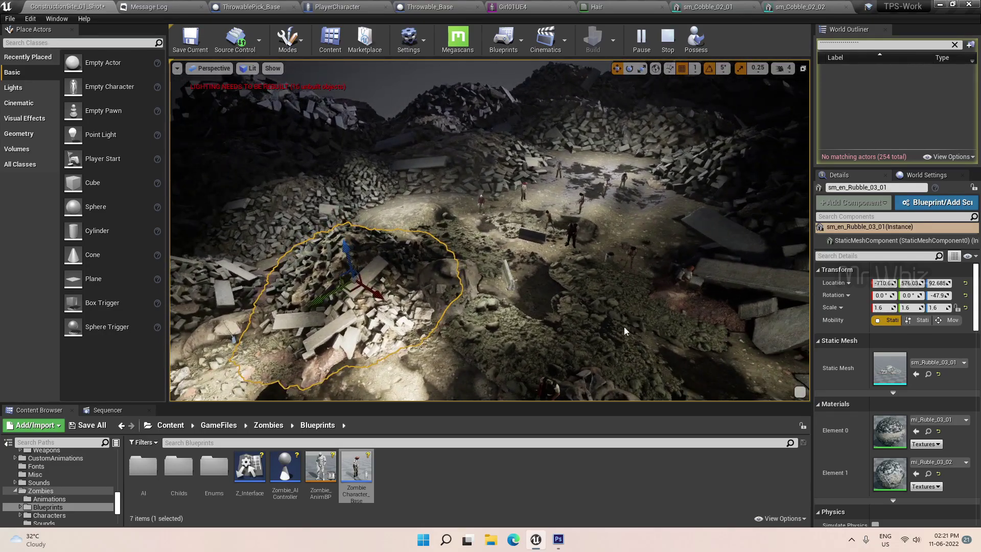
Stop the simulation, then select and frame the PlayerStart actor
left_click(668, 39)
type("s")
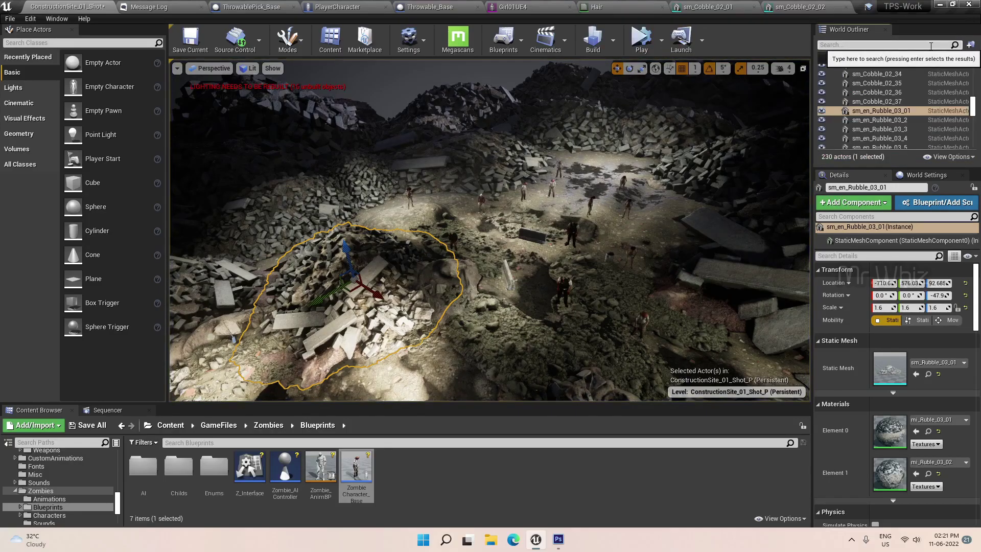
type("tart")
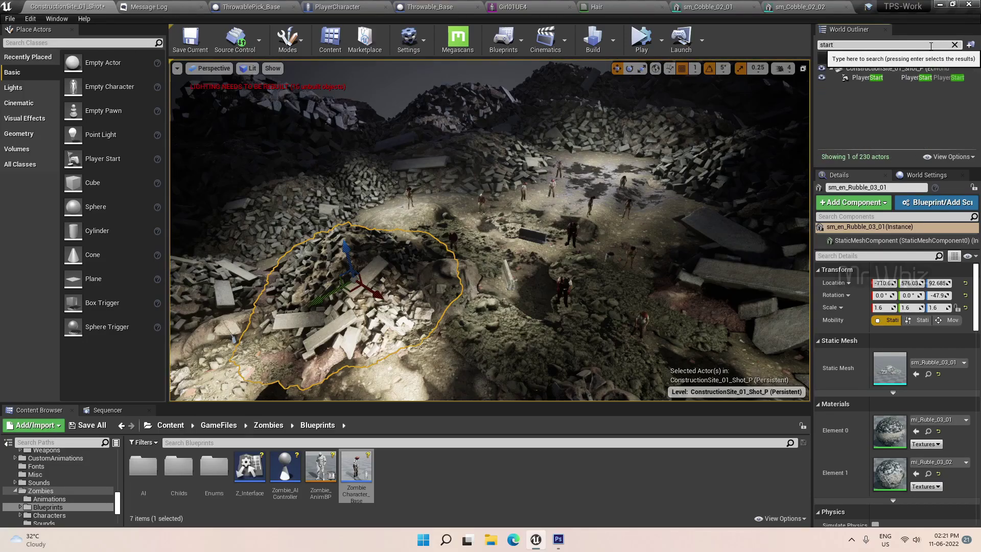
left_click(902, 77)
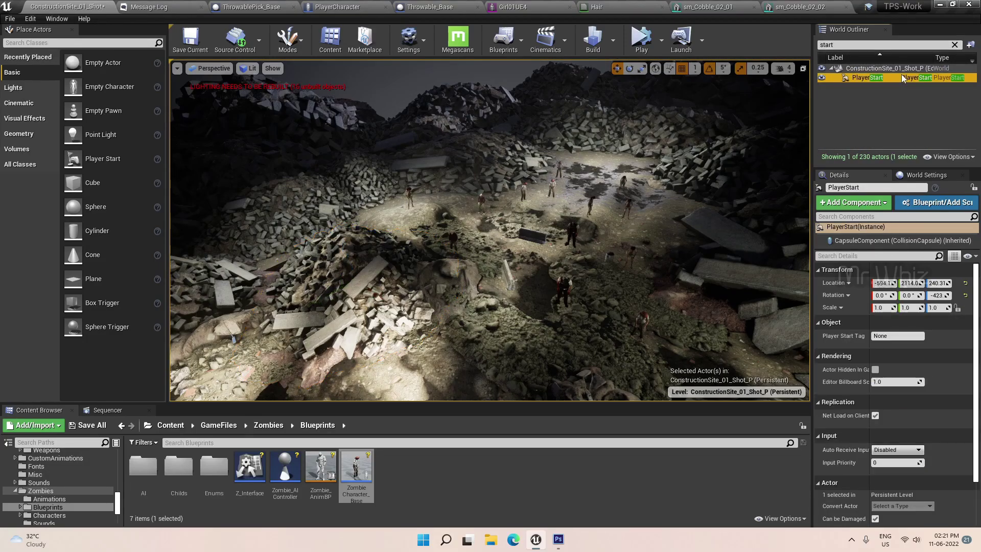
double_click(901, 75)
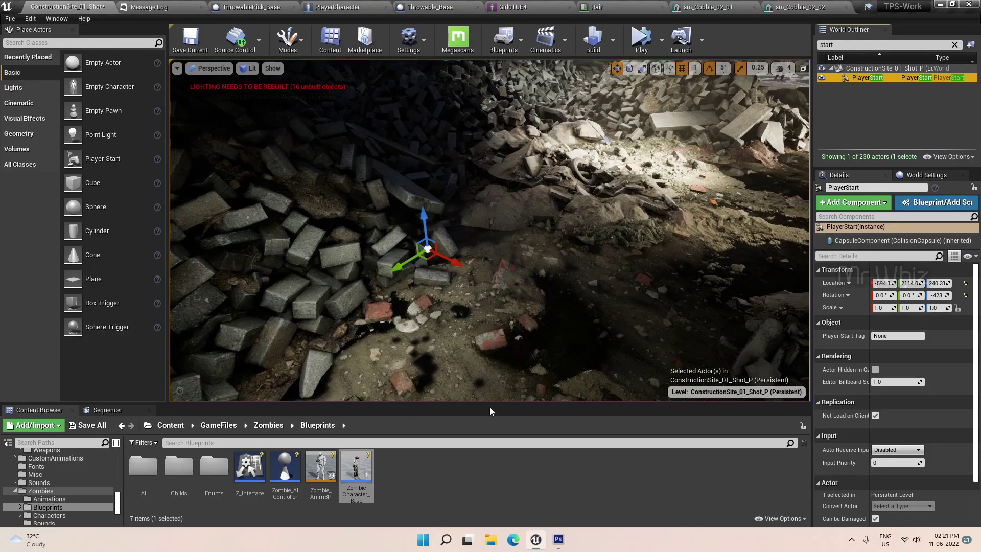
Browse from Content to GameFiles > Blueprint > WeaponBuys > Guns
left_click(170, 425)
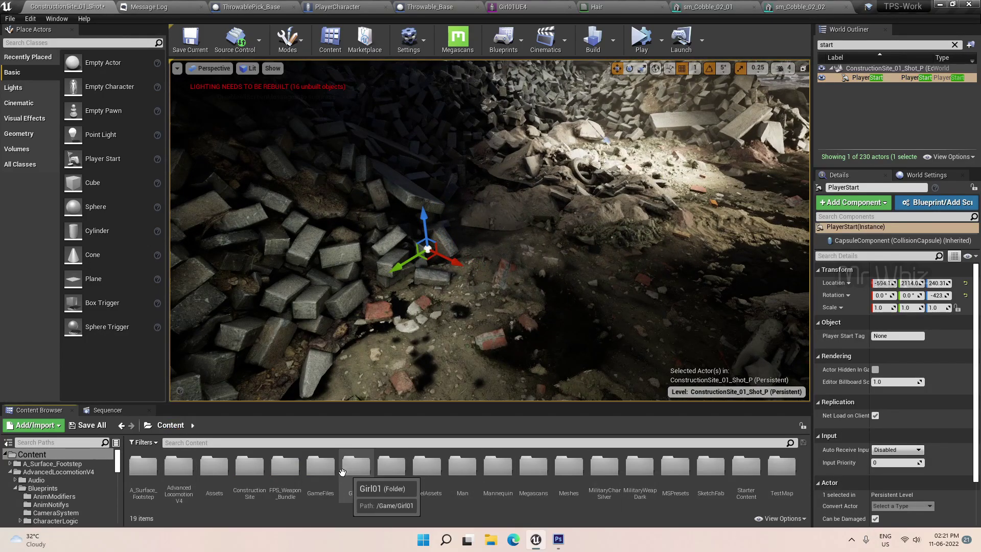
double_click(338, 470)
left_click(153, 471)
double_click(153, 471)
double_click(499, 467)
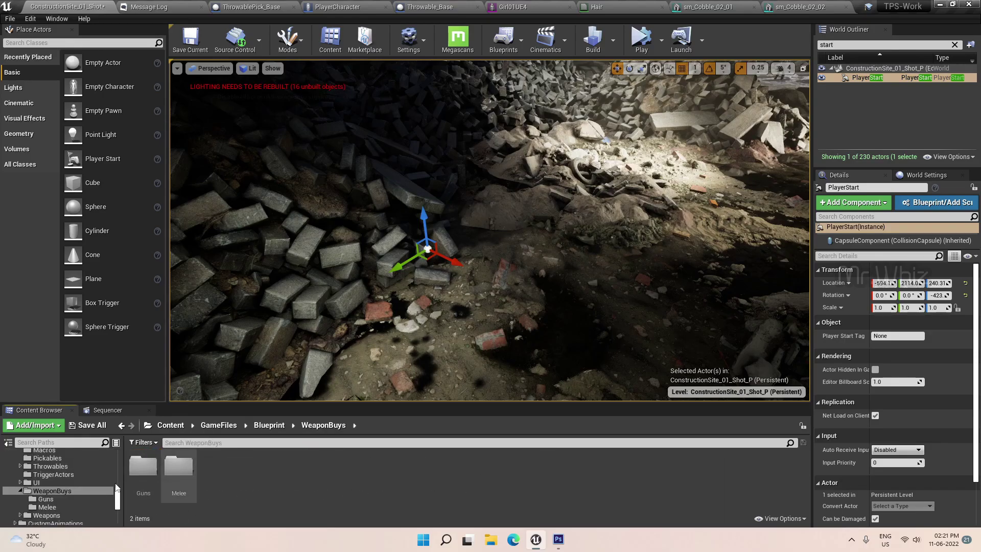
double_click(143, 468)
Place AssaultRifle, GrenedeLauncher and Pistol pickups near the player start, raising the pistol slightly
left_click(143, 473)
left_click_drag(144, 472, 464, 311)
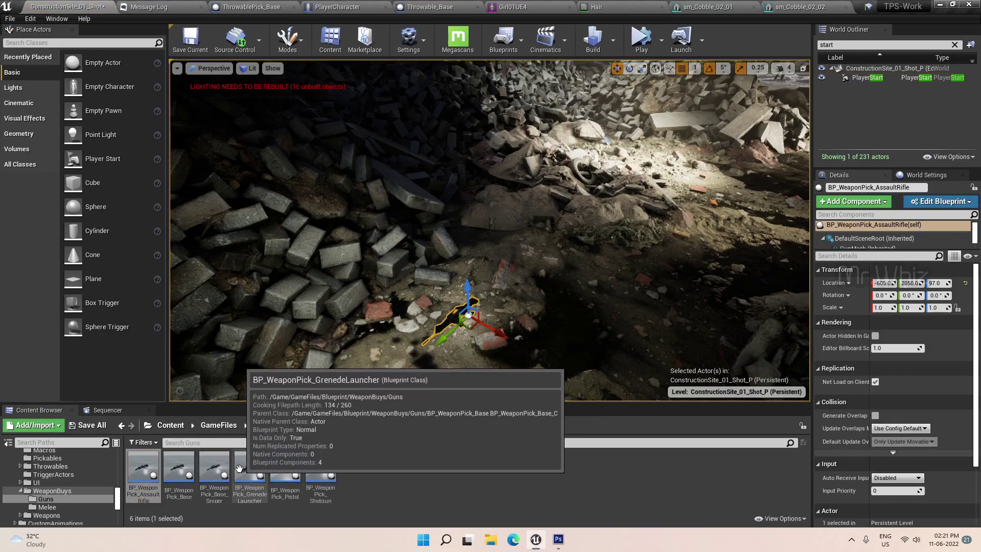
left_click_drag(249, 469, 468, 345)
left_click_drag(286, 470, 469, 349)
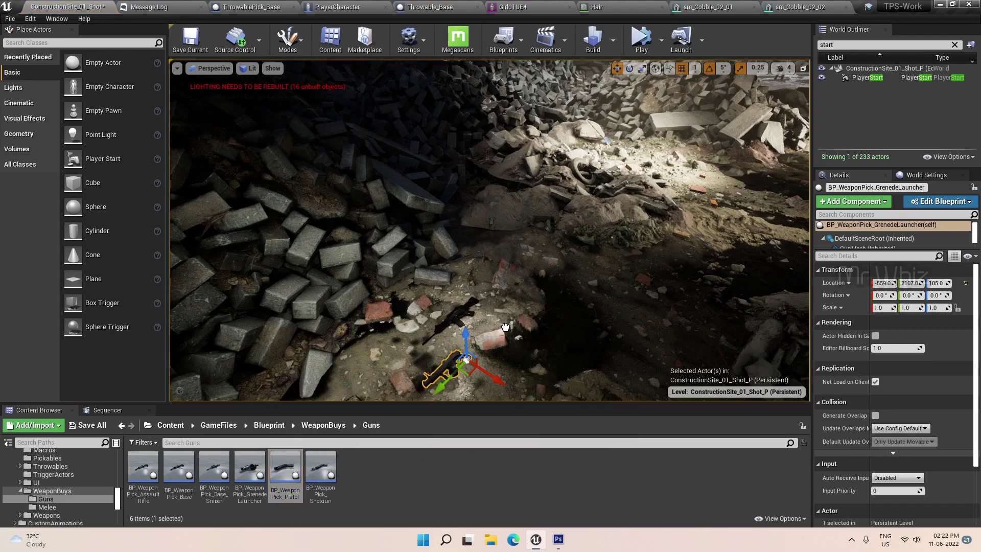
left_click_drag(526, 289, 513, 293)
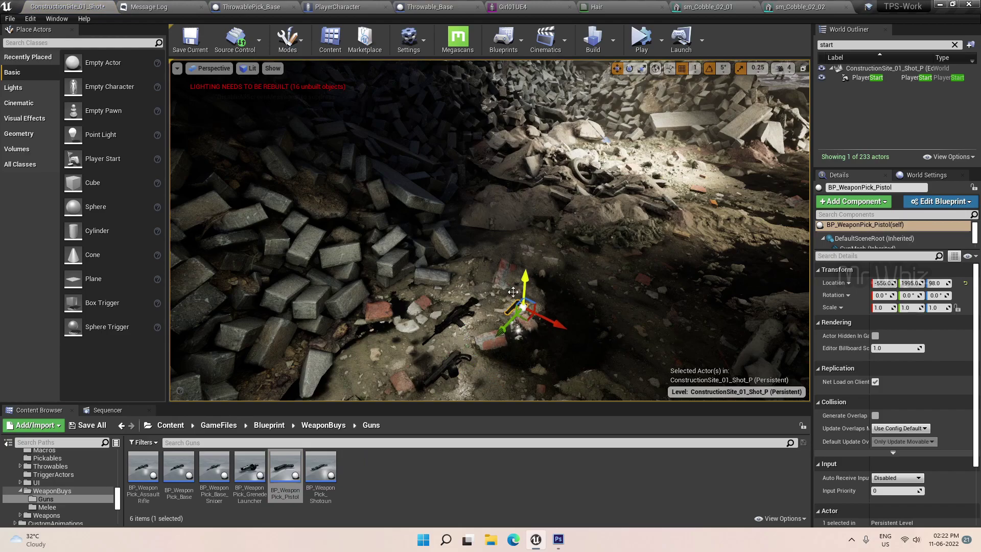
Play in a new editor window and pick up the assault rifle with E
left_click(662, 39)
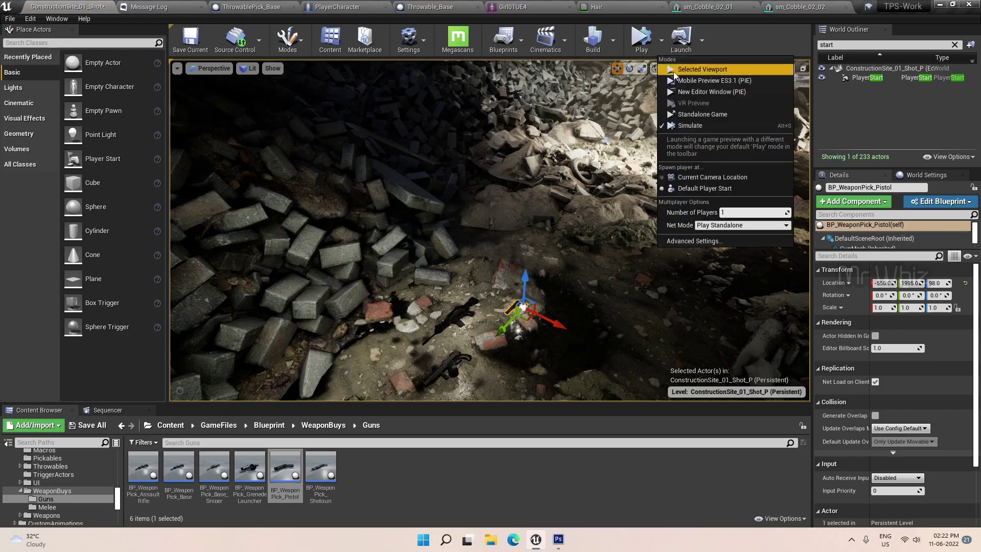
left_click(677, 90)
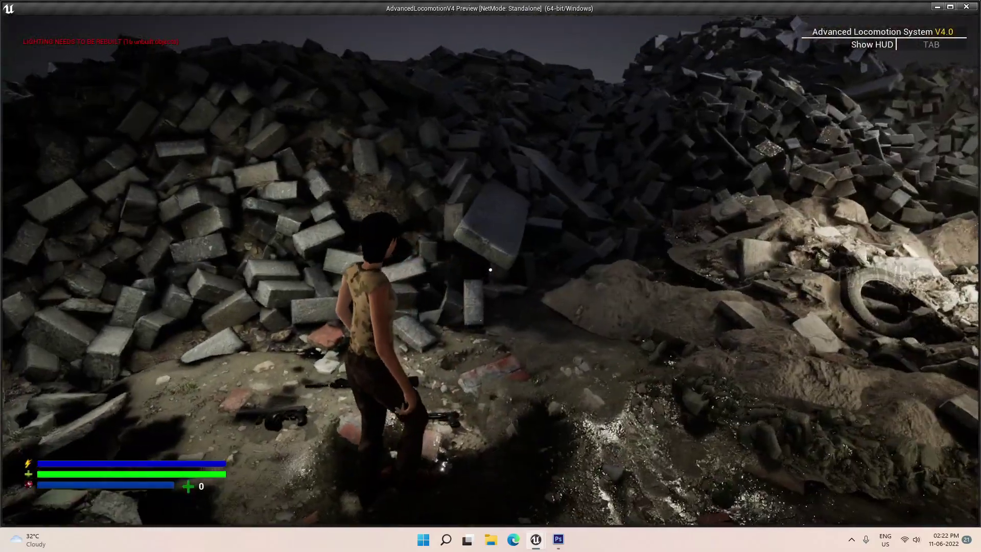
key("e")
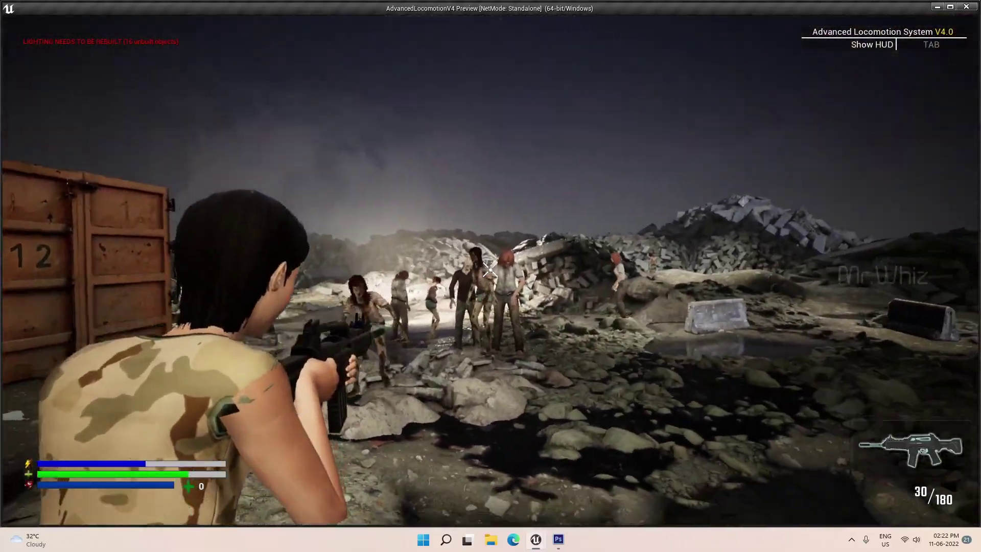
Fire the rifle at the approaching zombies until the magazine empties, then reload
left_click(489, 270)
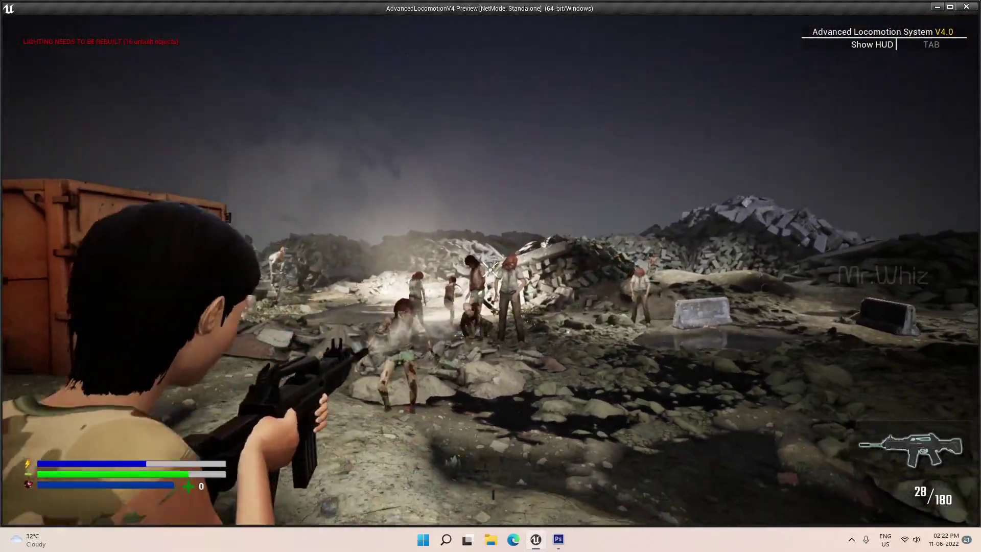
left_click(489, 270)
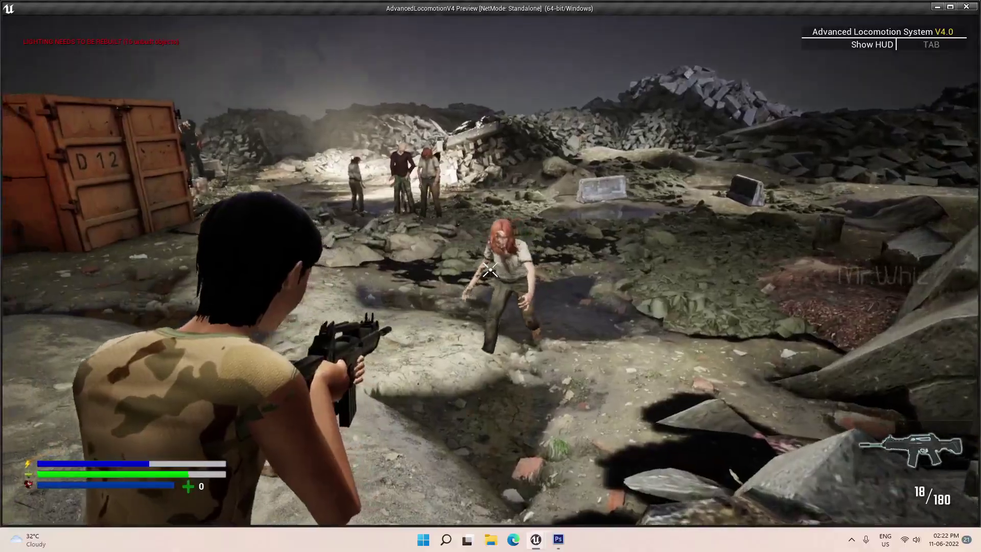
left_click(490, 269)
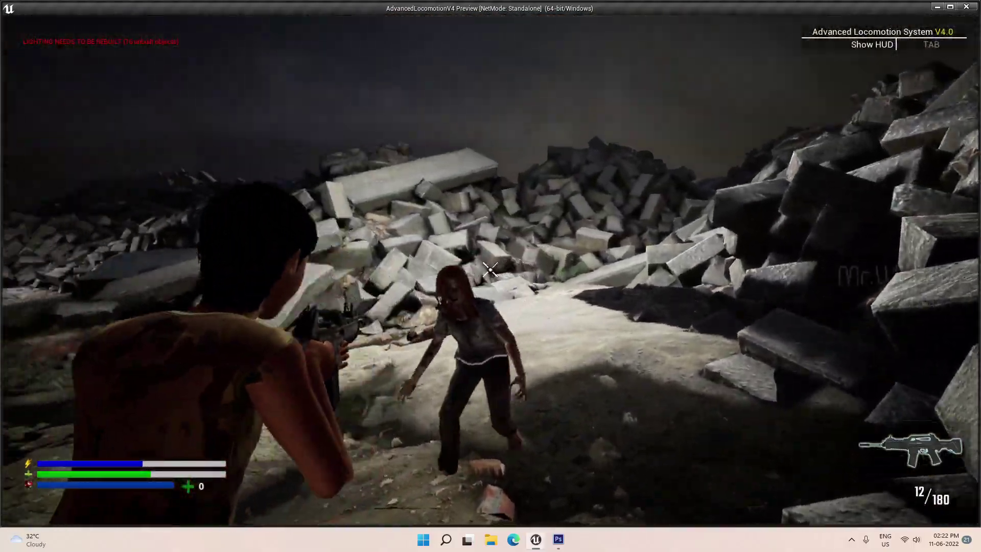
left_click(489, 270)
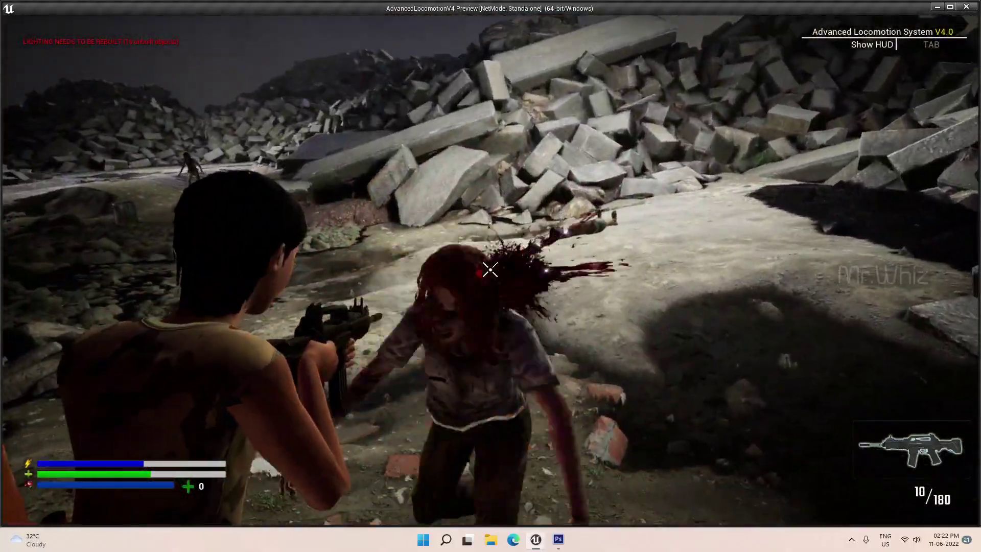
left_click(489, 270)
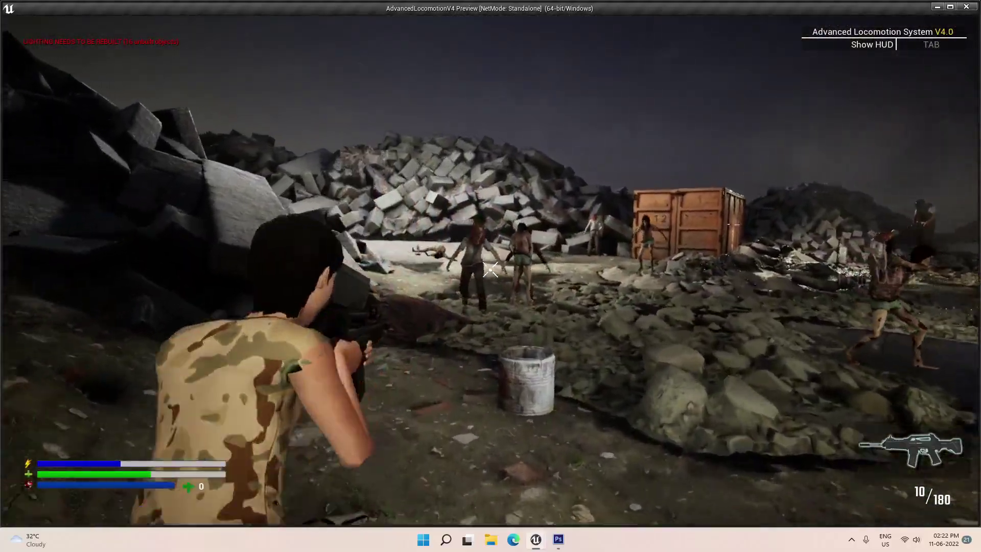
left_click(491, 270)
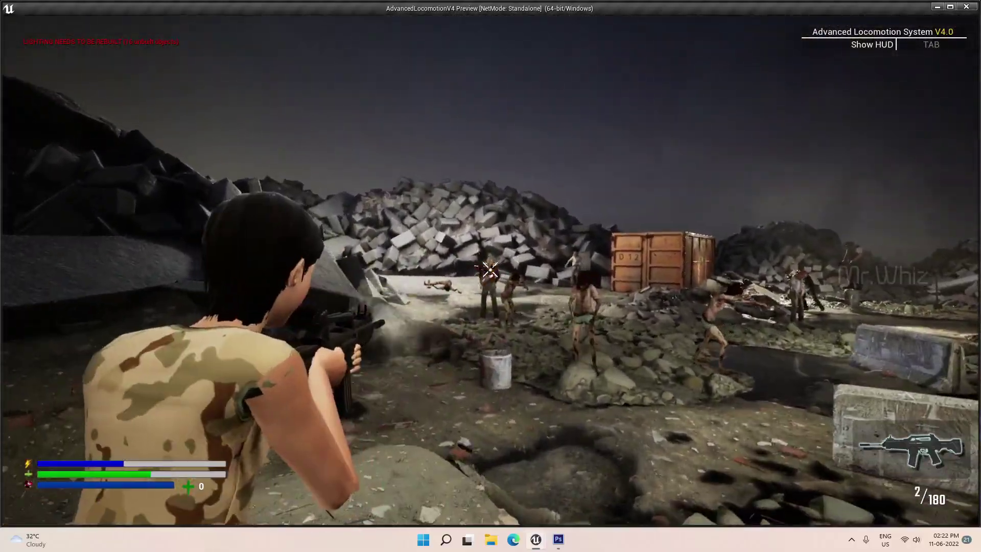
left_click(491, 271)
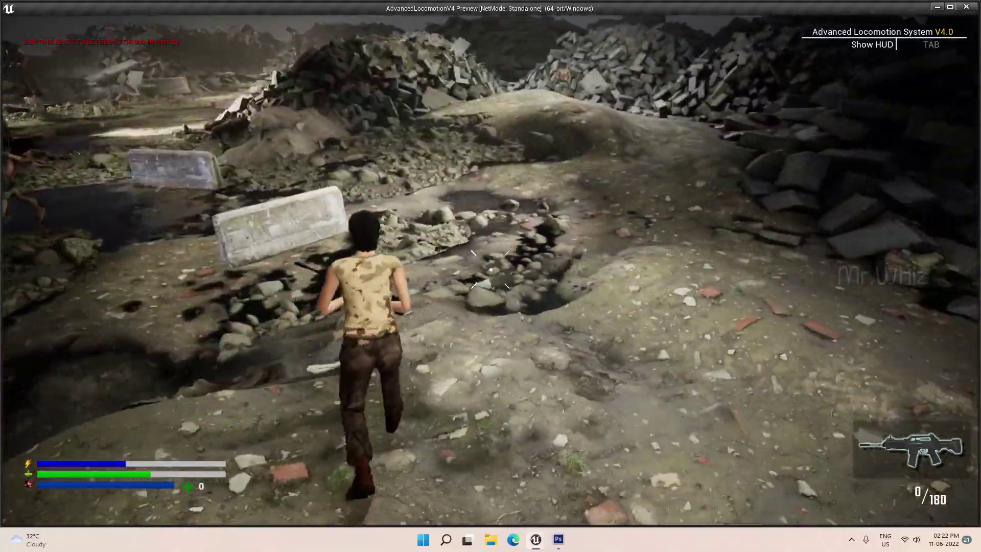
key("r")
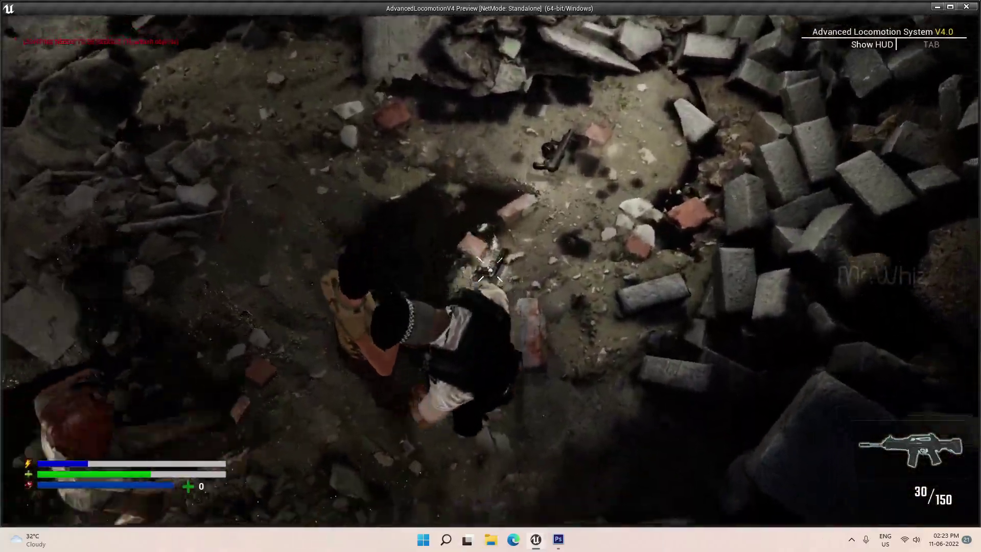
Switch to the pistol, grab the grenade launcher, fire a grenade ahead, then press Escape
key("2")
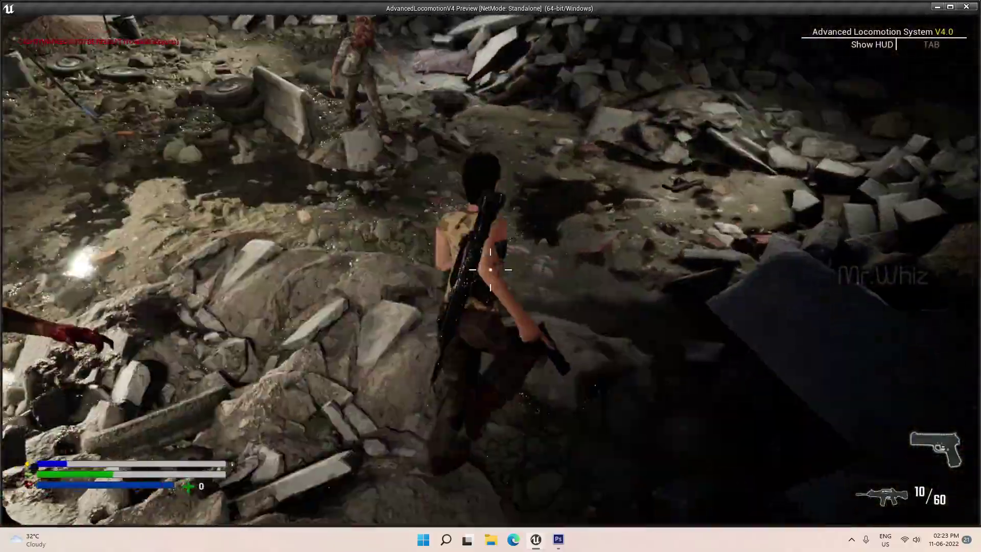
key("e")
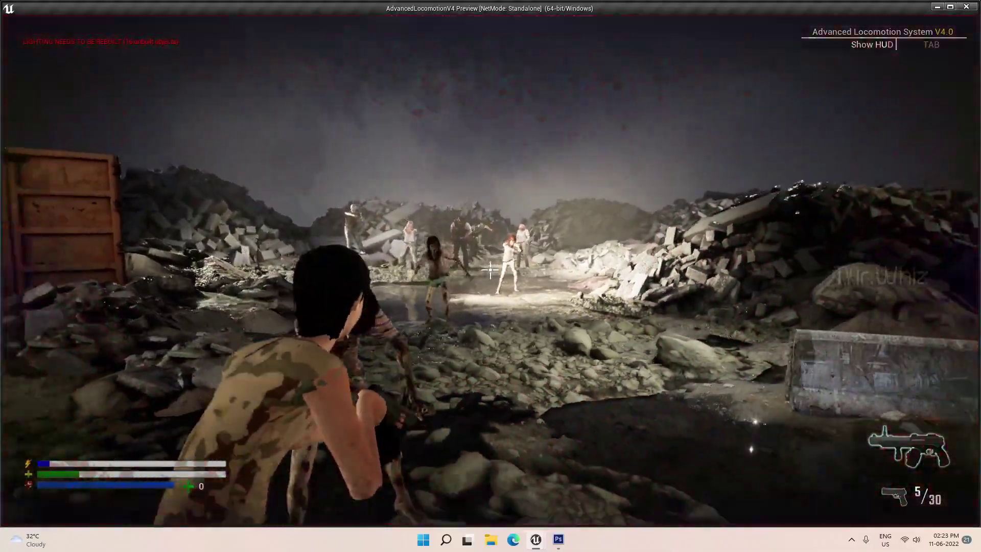
left_click(490, 269)
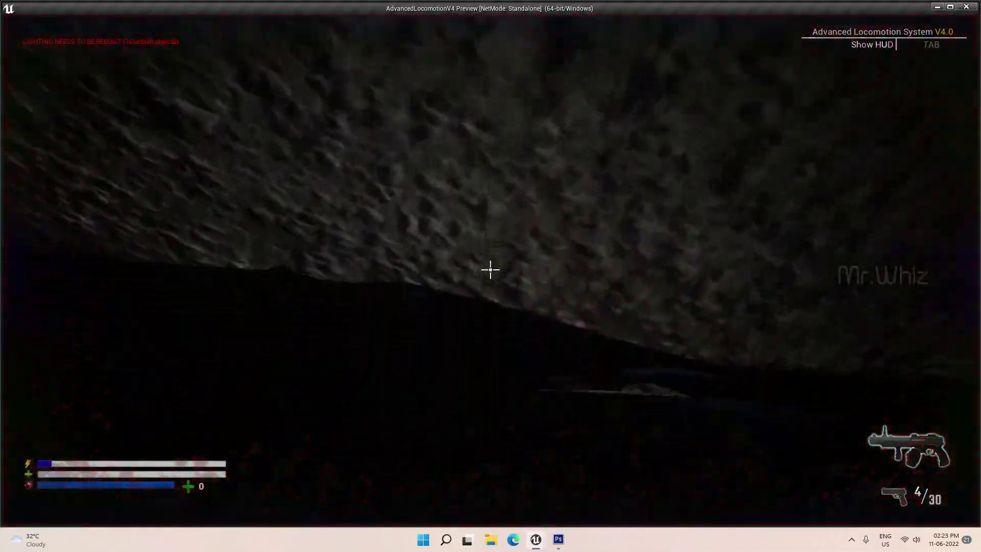
key("Escape")
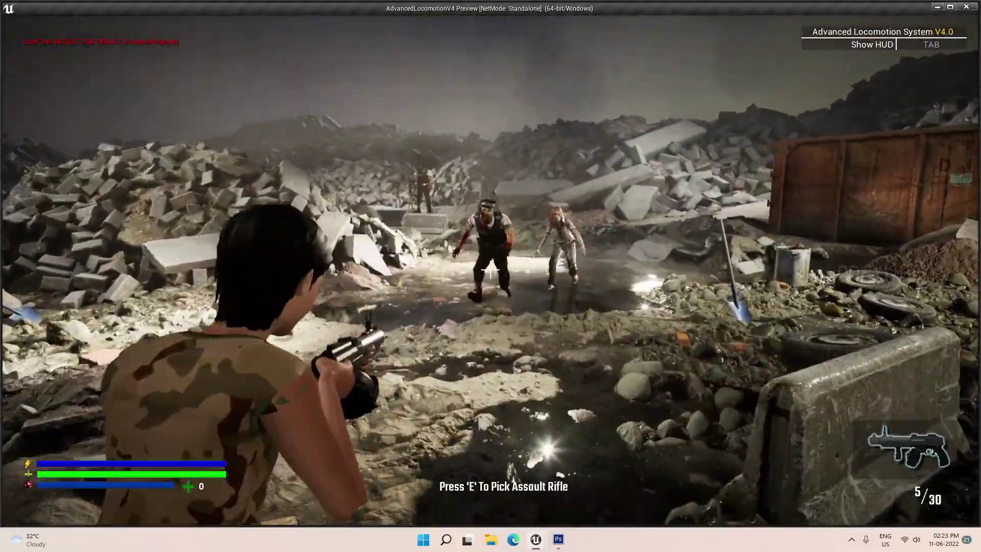
Fire five grenades at the zombies, run toward the rusty container, and reload to 5/25
left_click(490, 269)
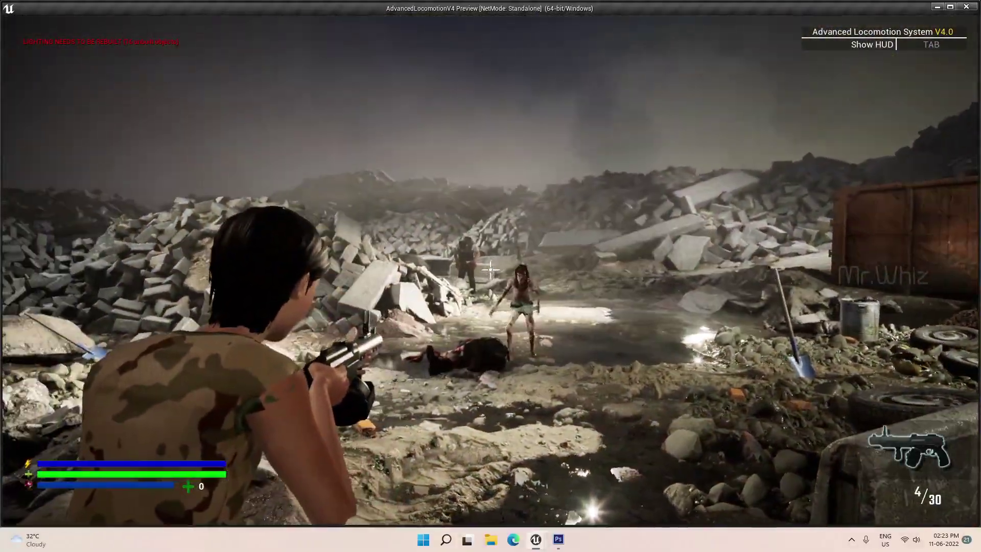
left_click(491, 269)
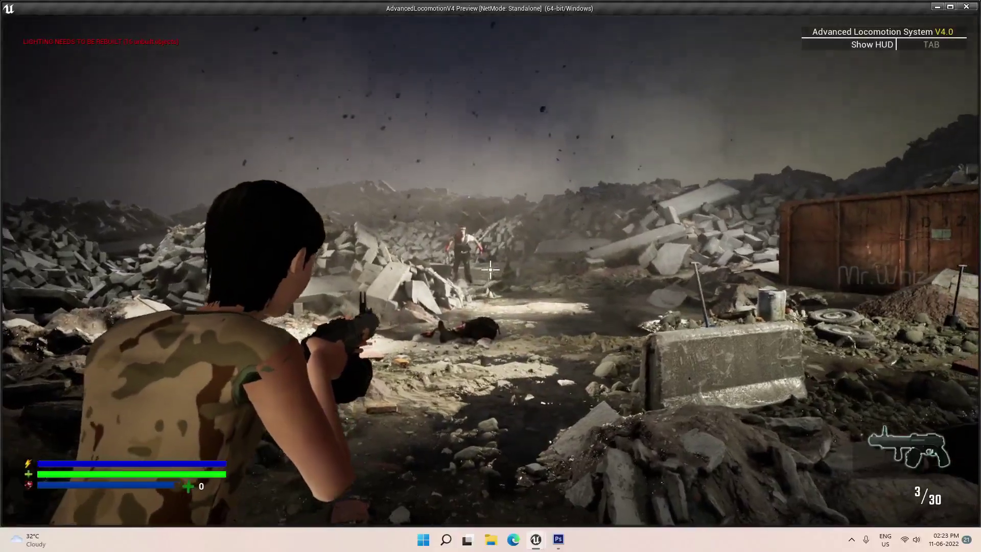
left_click(491, 269)
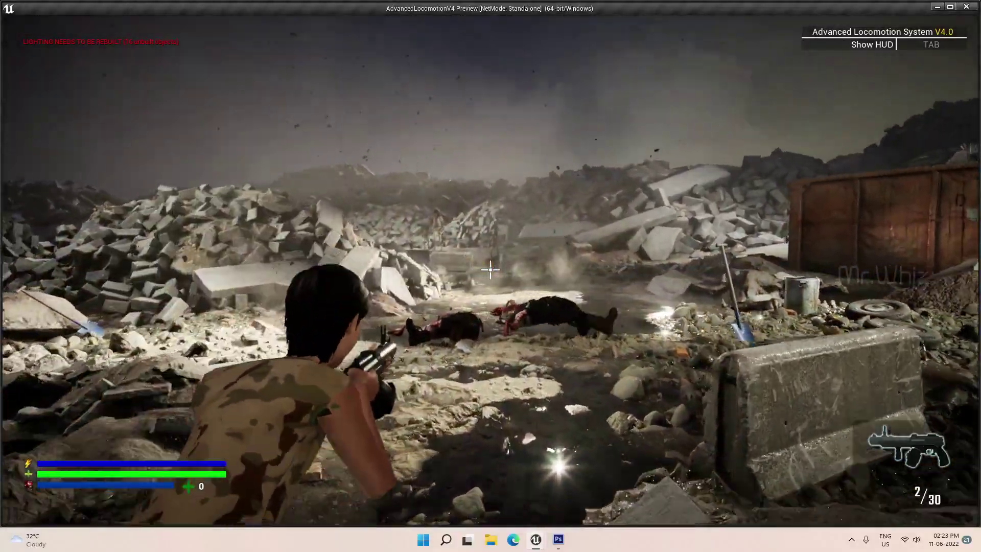
left_click(491, 269)
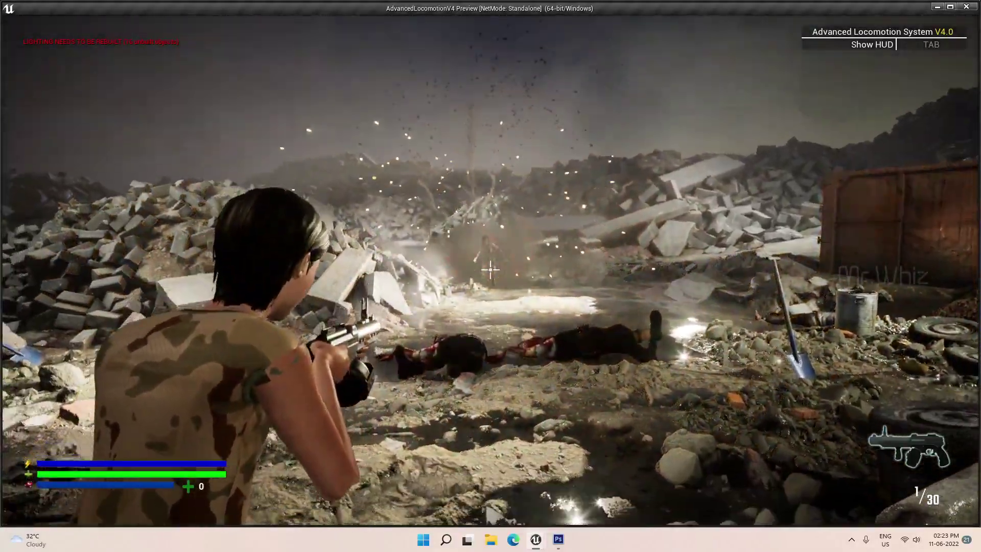
left_click(491, 269)
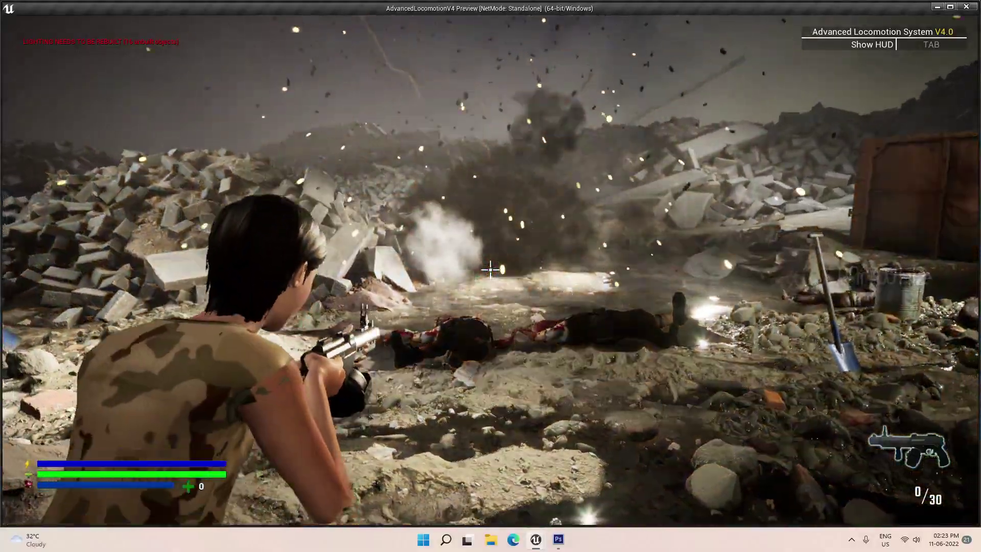
key("w")
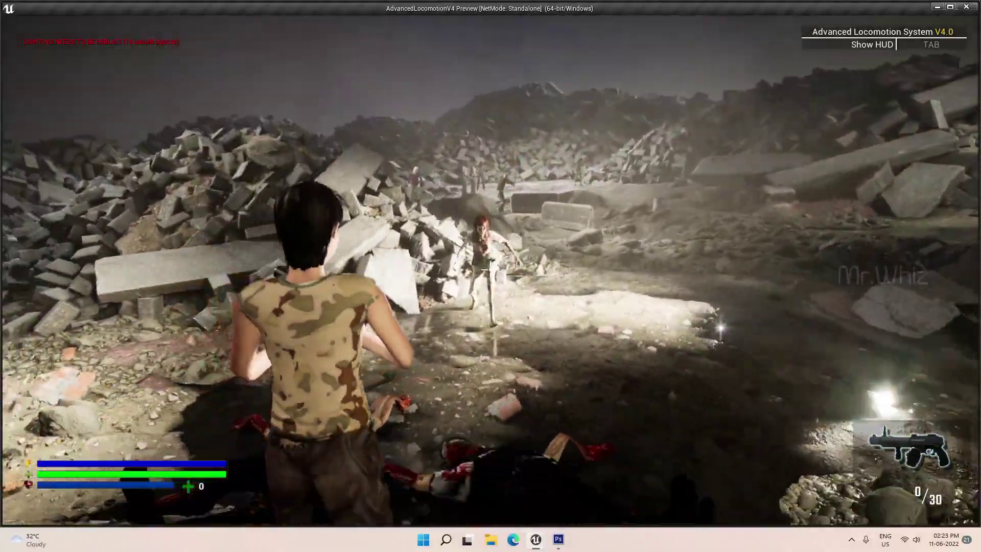
key("r")
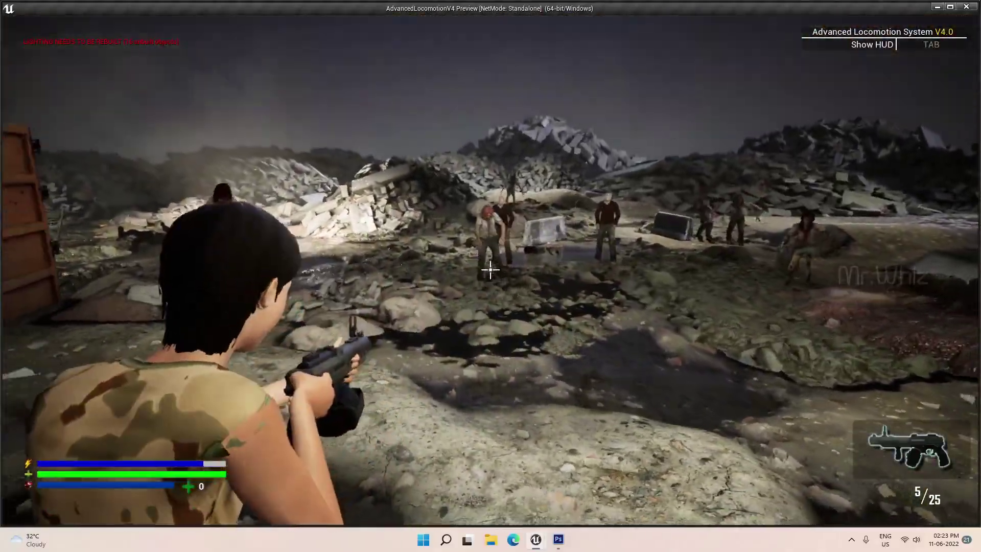
Launch a grenade at the advancing zombie group, then run toward the rocks
left_click(491, 265)
key("w")
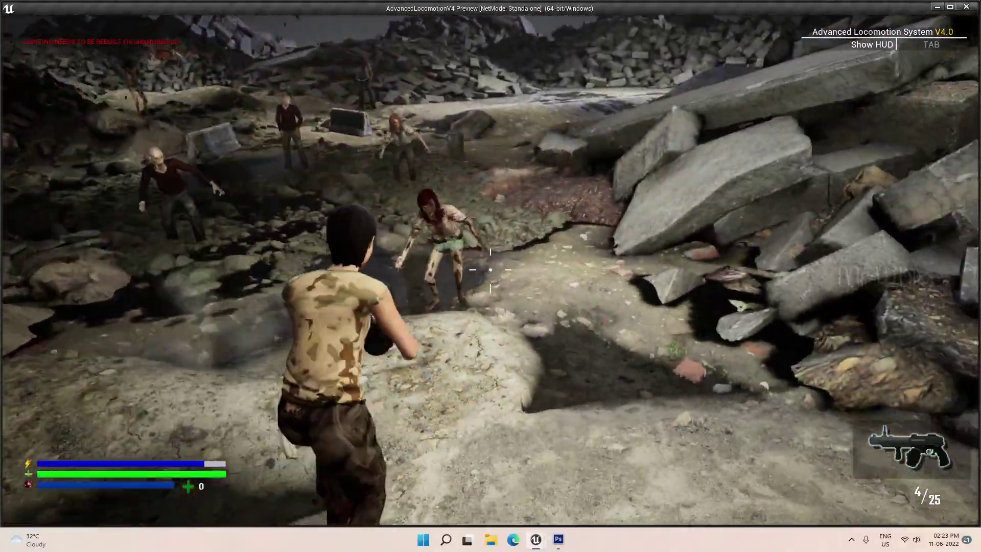